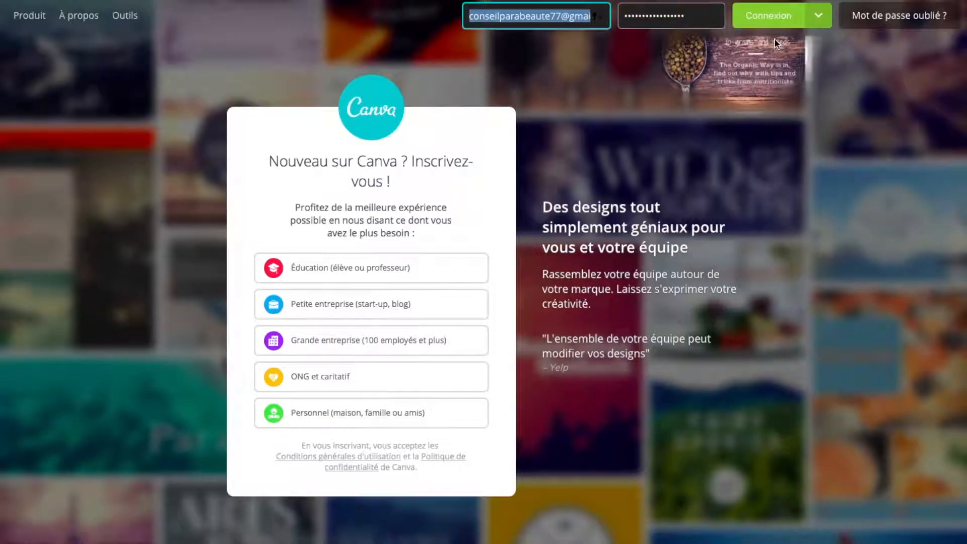
Log in to the account with the prefilled credentials.
click(778, 21)
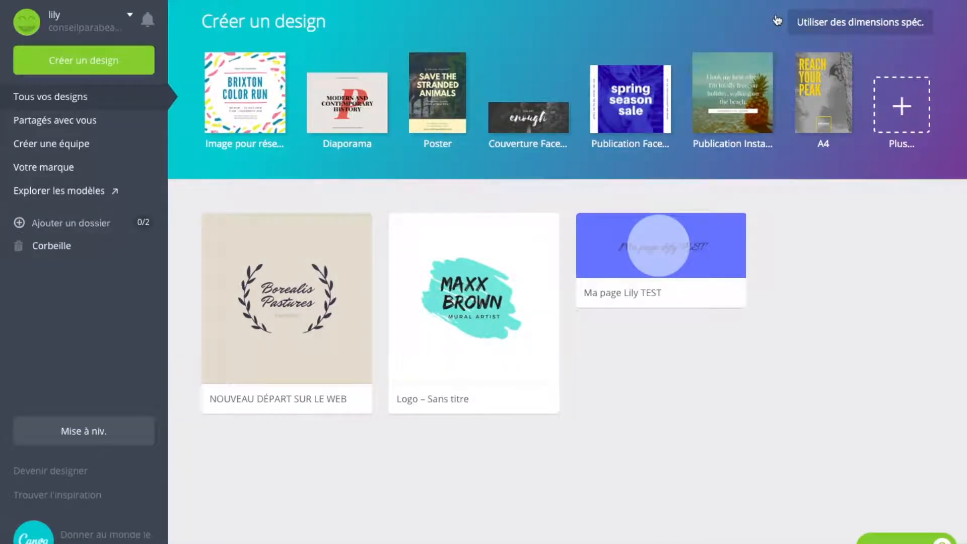
View the custom width, height and unit options for a new design, and close them without creating anything.
mouse_move(367, 1)
click(859, 22)
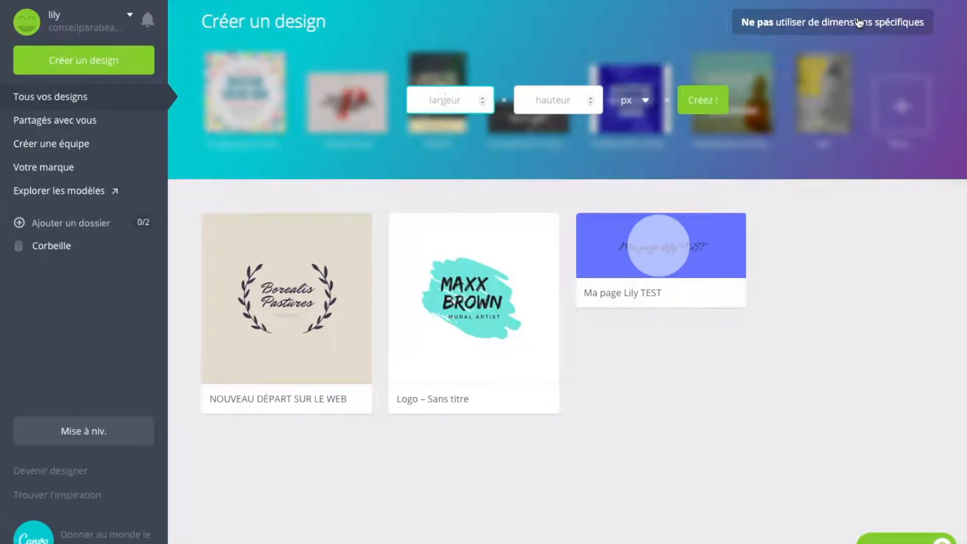
click(839, 187)
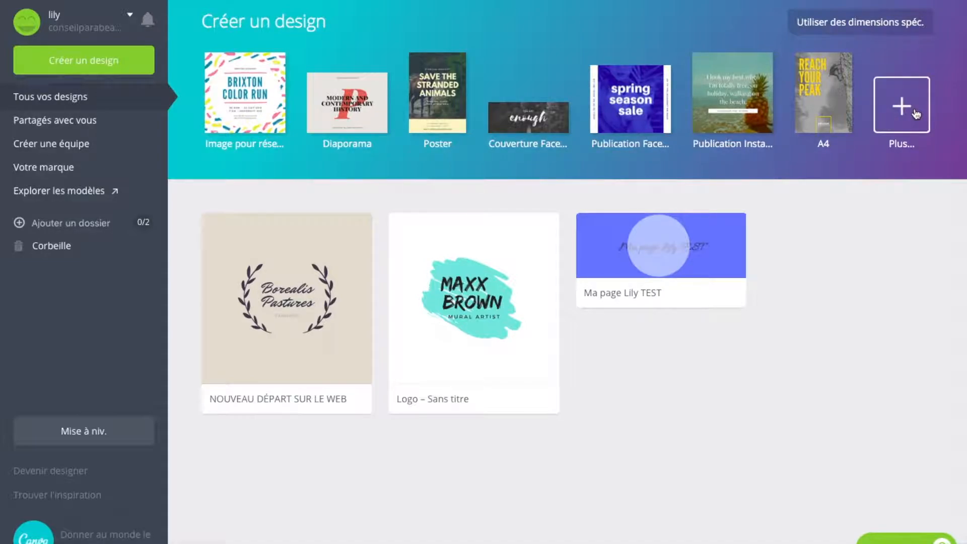
Examine the full list of design types, from social media posts and documents to marketing materials, banners, events and ads.
click(898, 110)
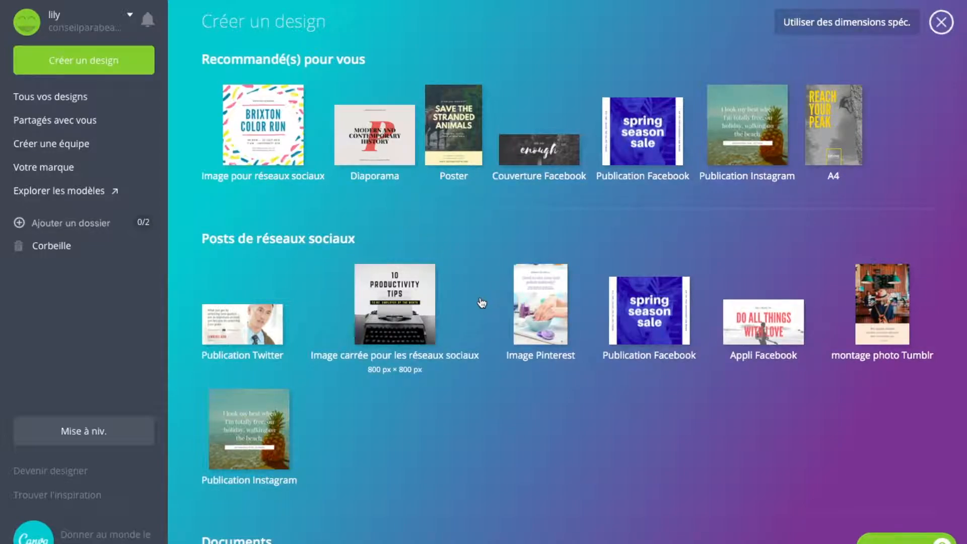
scroll(463, 425, down, 3)
scroll(463, 424, down, 4)
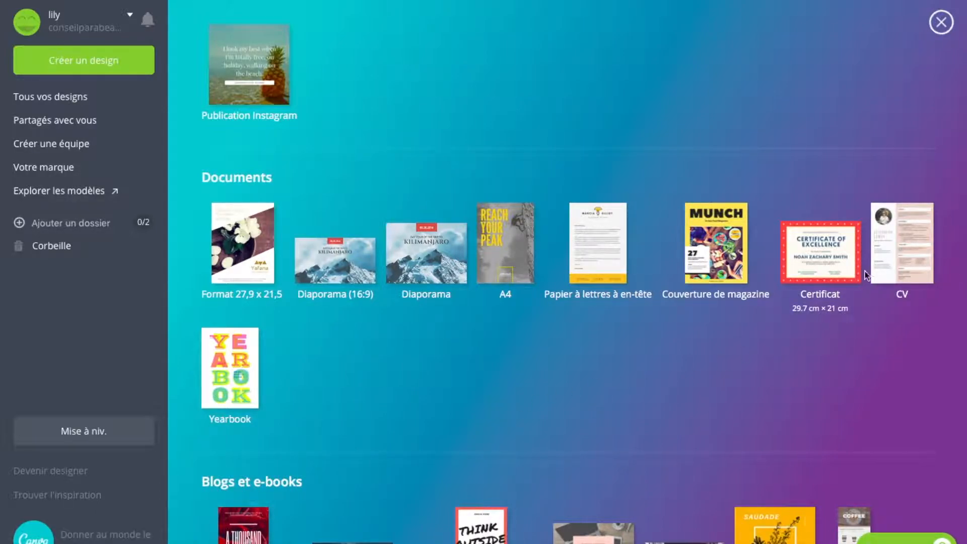
scroll(660, 364, down, 3)
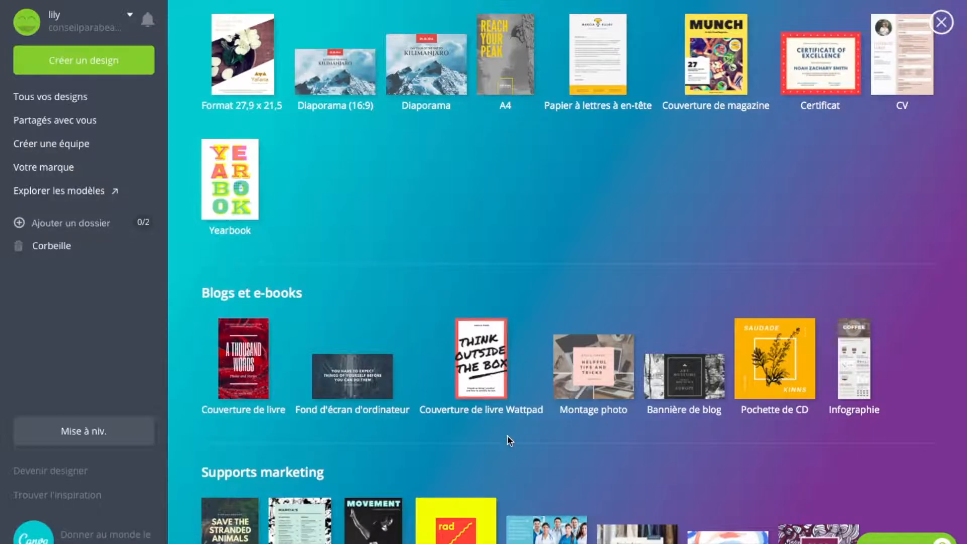
scroll(509, 440, down, 5)
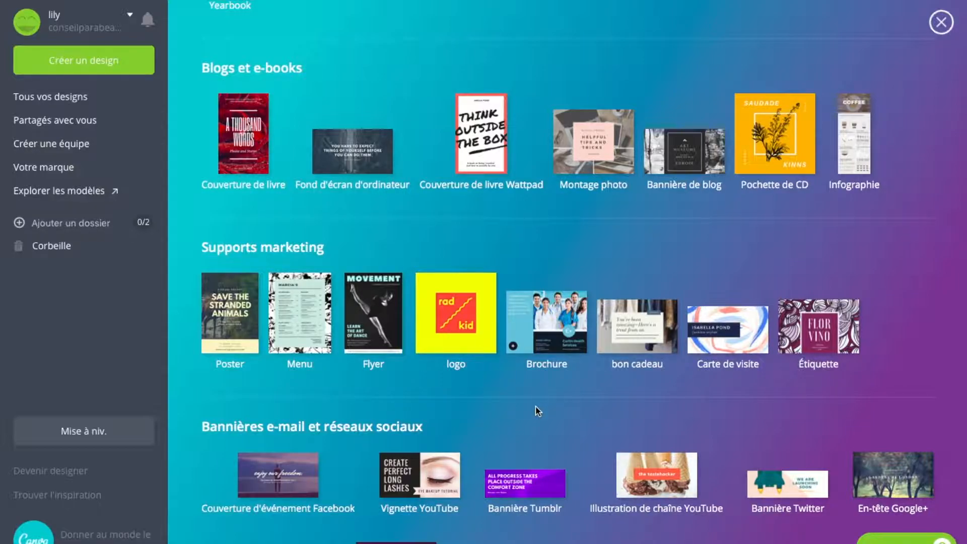
scroll(537, 411, down, 3)
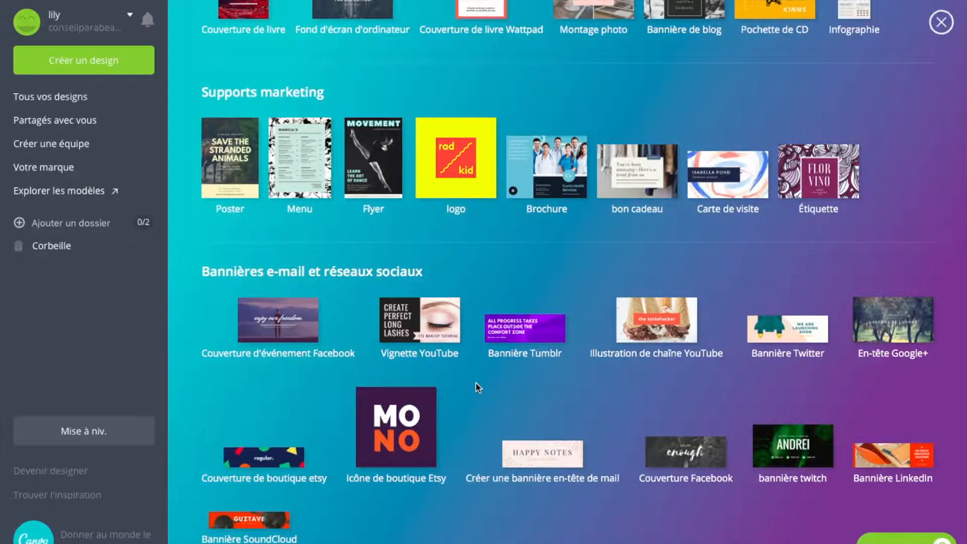
scroll(476, 387, down, 1)
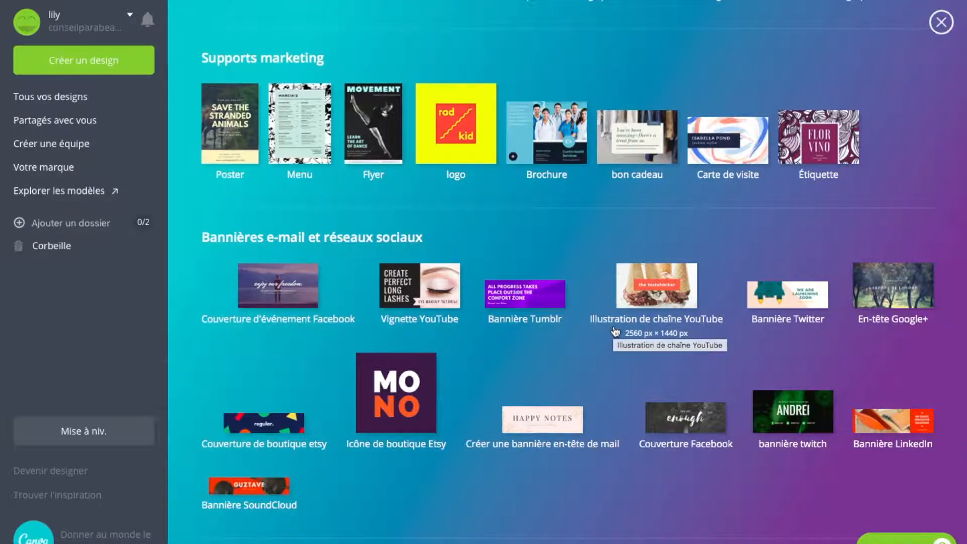
scroll(576, 331, down, 3)
scroll(576, 332, down, 2)
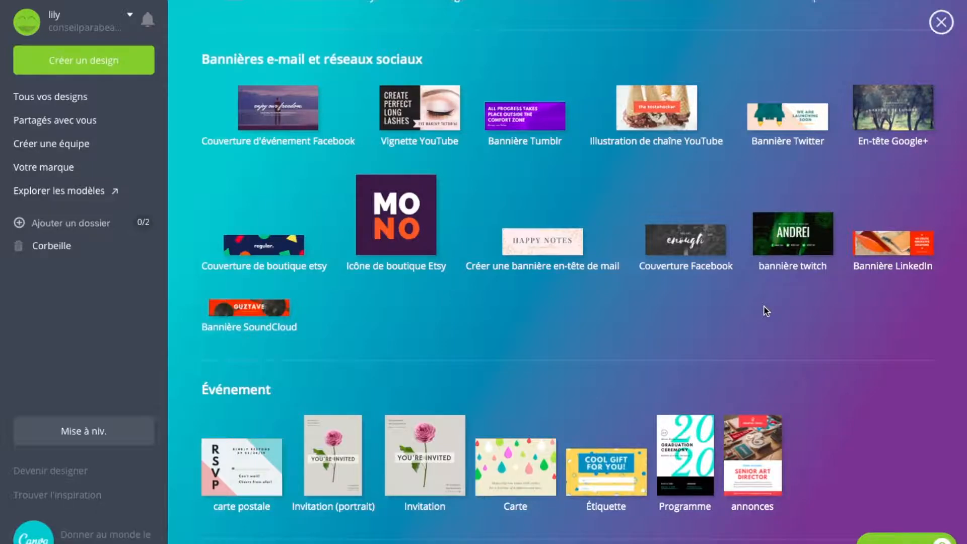
scroll(765, 311, down, 3)
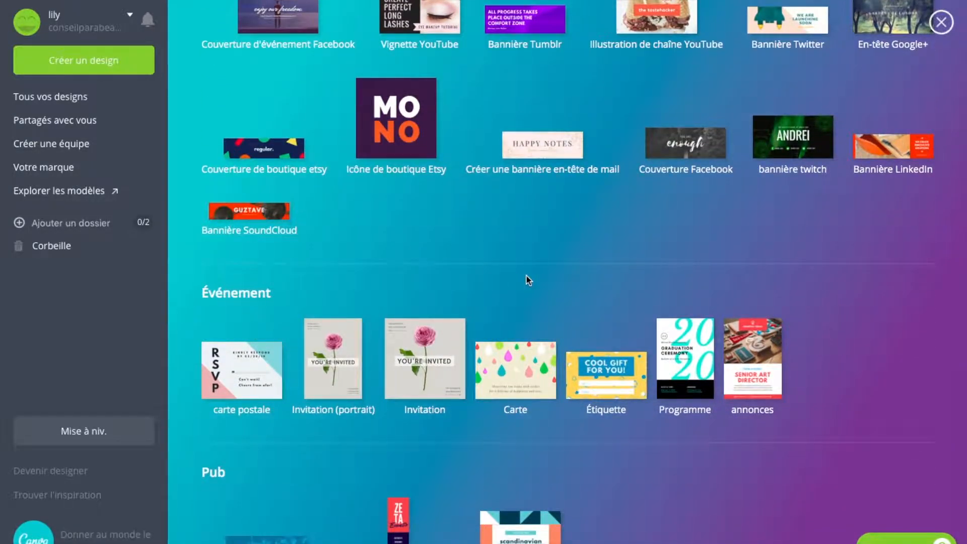
scroll(527, 275, down, 3)
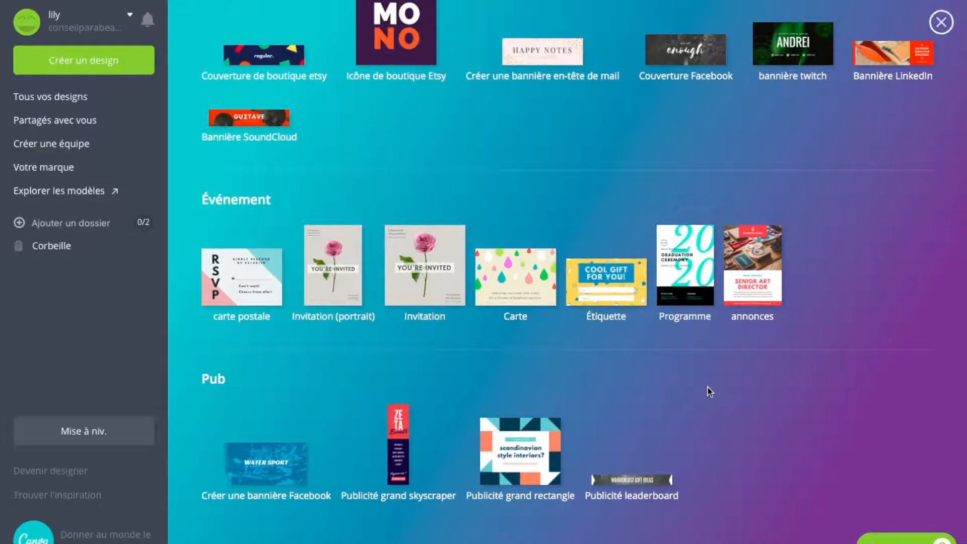
scroll(710, 391, up, 6)
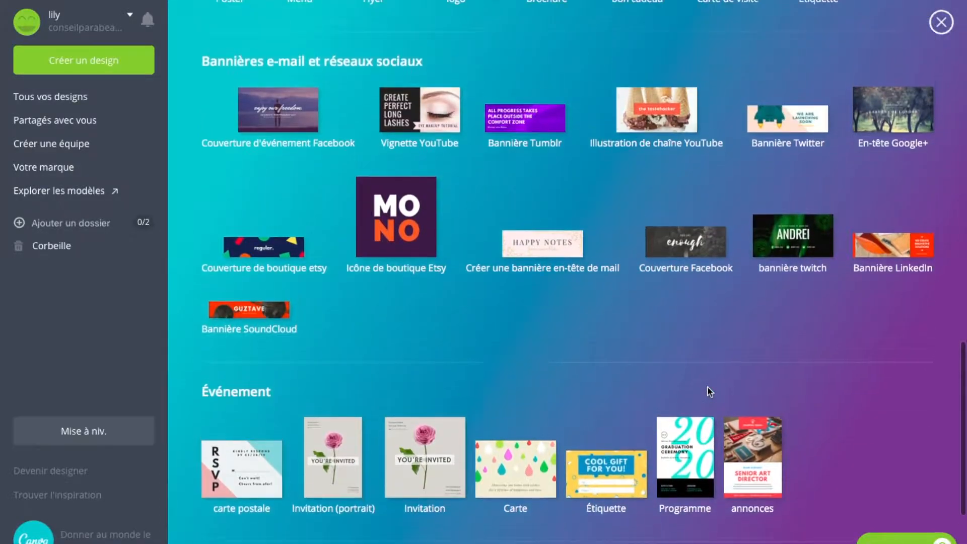
scroll(706, 390, up, 5)
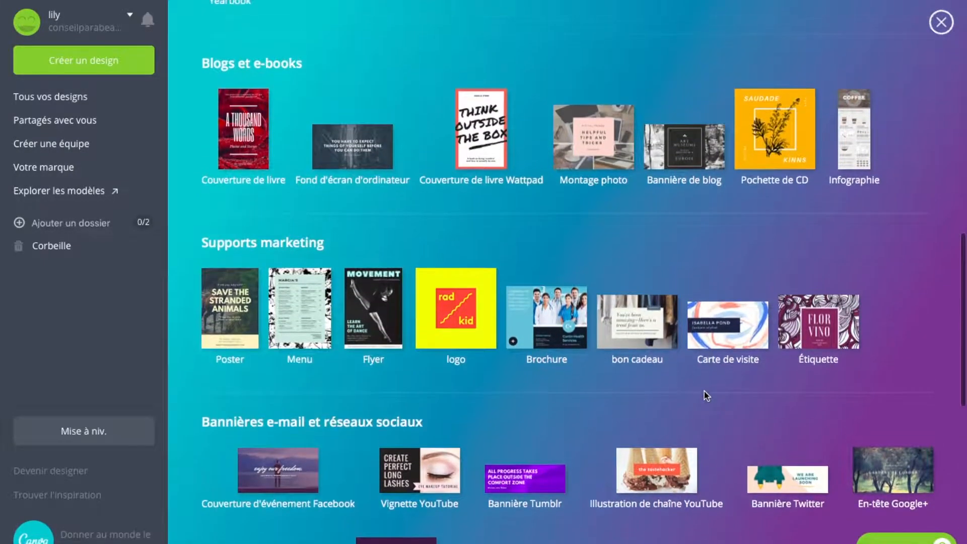
Create a new logo design and apply the free black "the sixteen eleven" template with the white square frame.
click(454, 326)
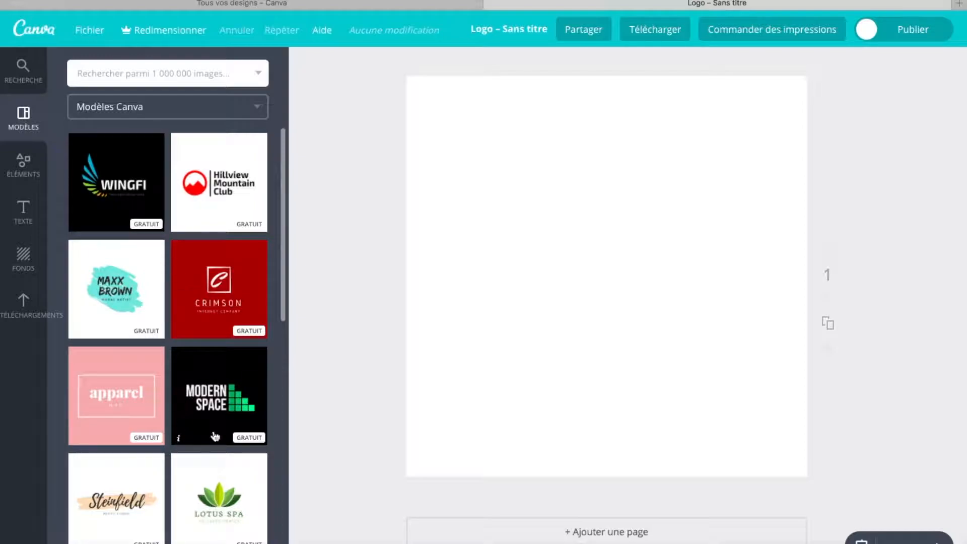
scroll(225, 484, down, 3)
scroll(225, 483, down, 5)
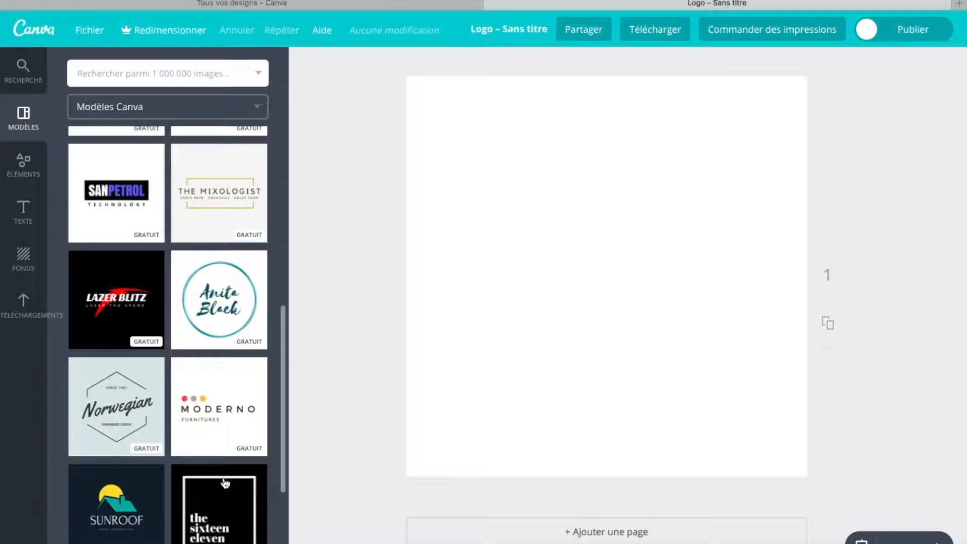
scroll(225, 483, down, 3)
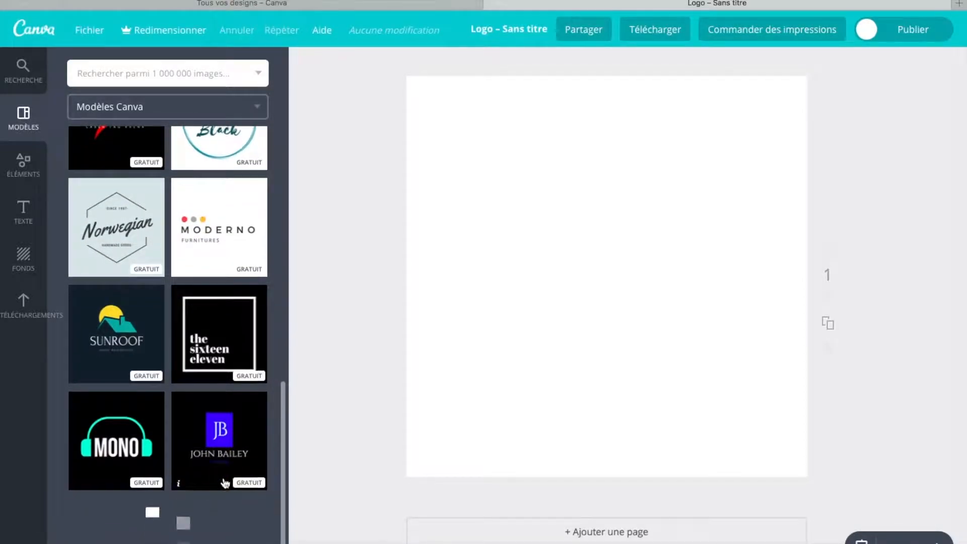
scroll(209, 521, down, 3)
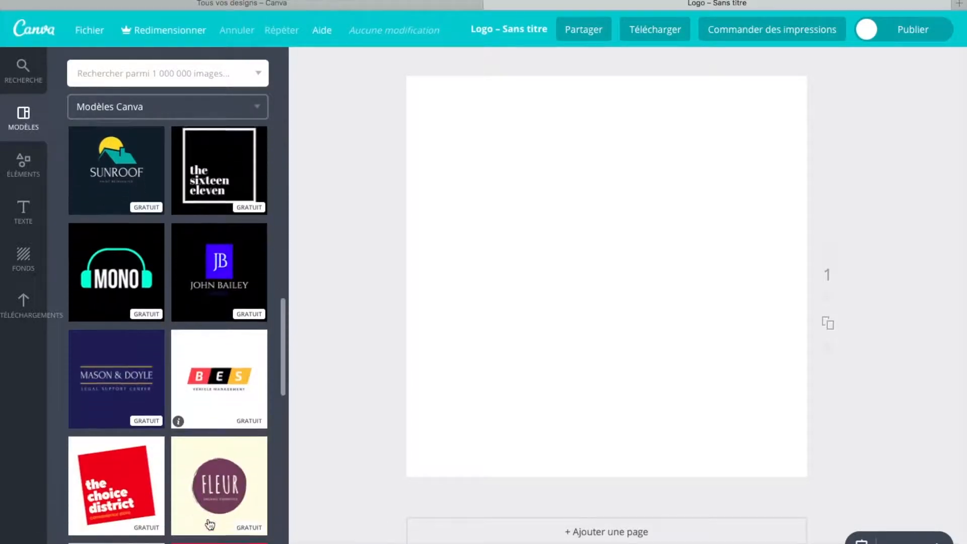
scroll(210, 523, down, 10)
scroll(210, 524, down, 6)
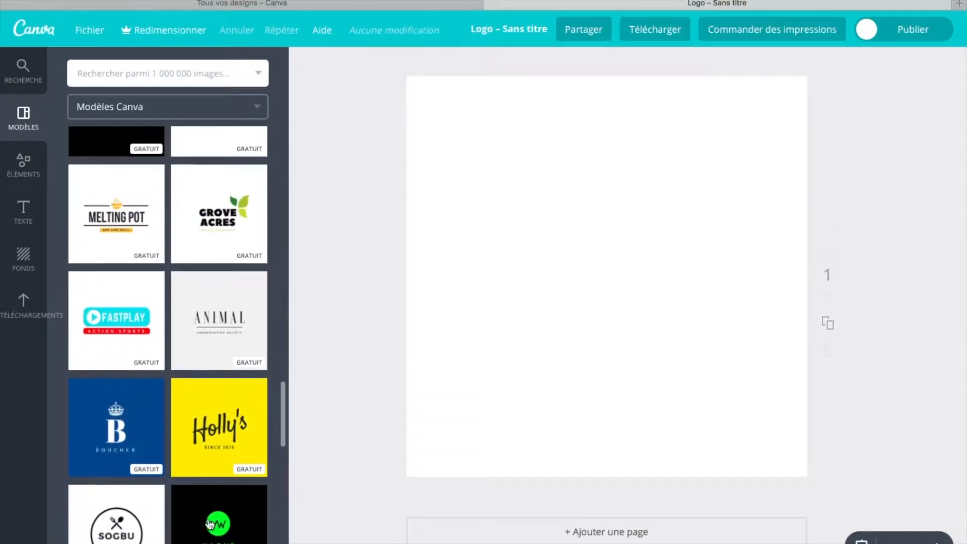
scroll(210, 524, up, 15)
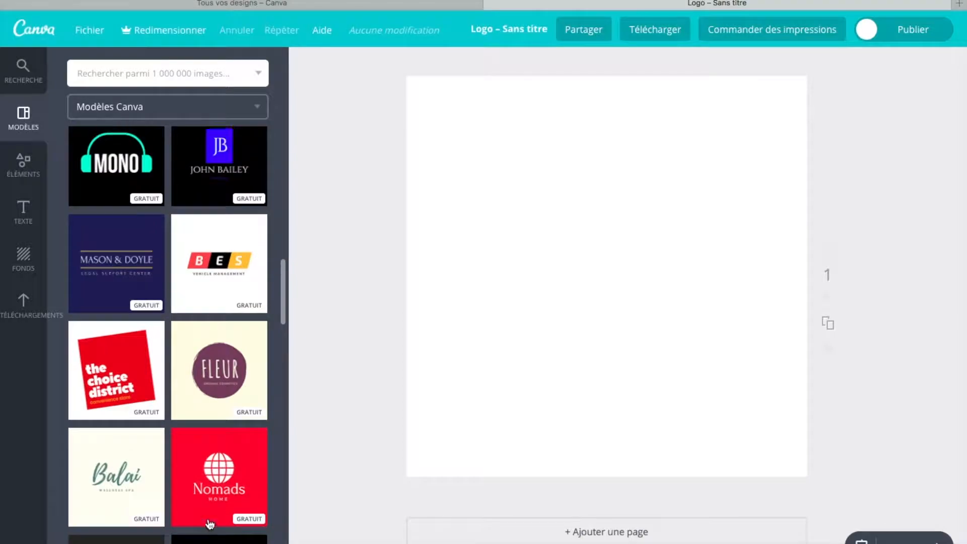
scroll(210, 523, up, 5)
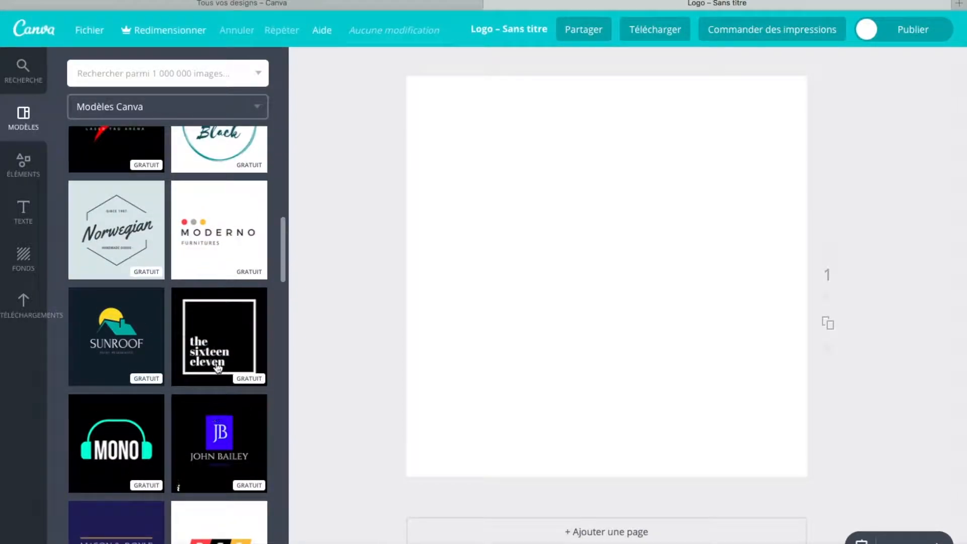
click(221, 343)
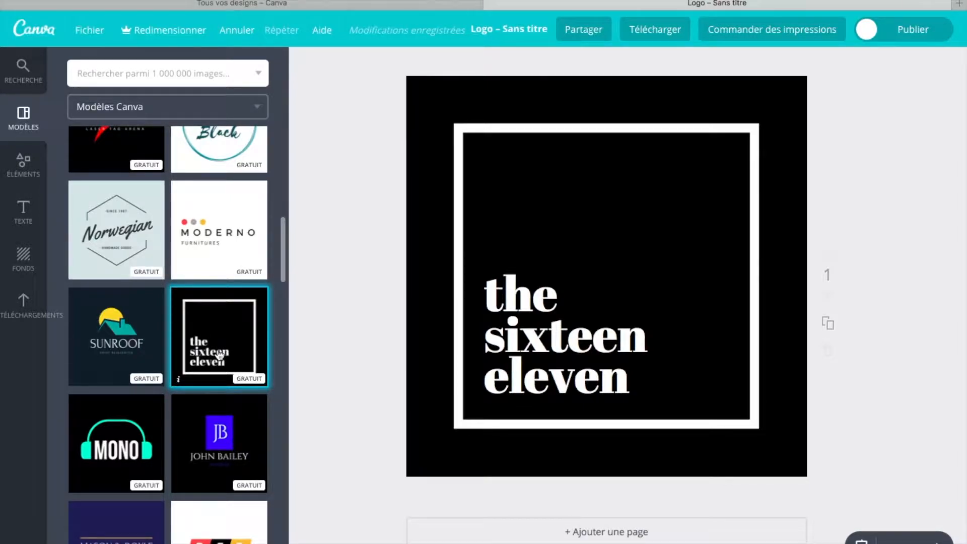
drag(219, 356, 514, 288)
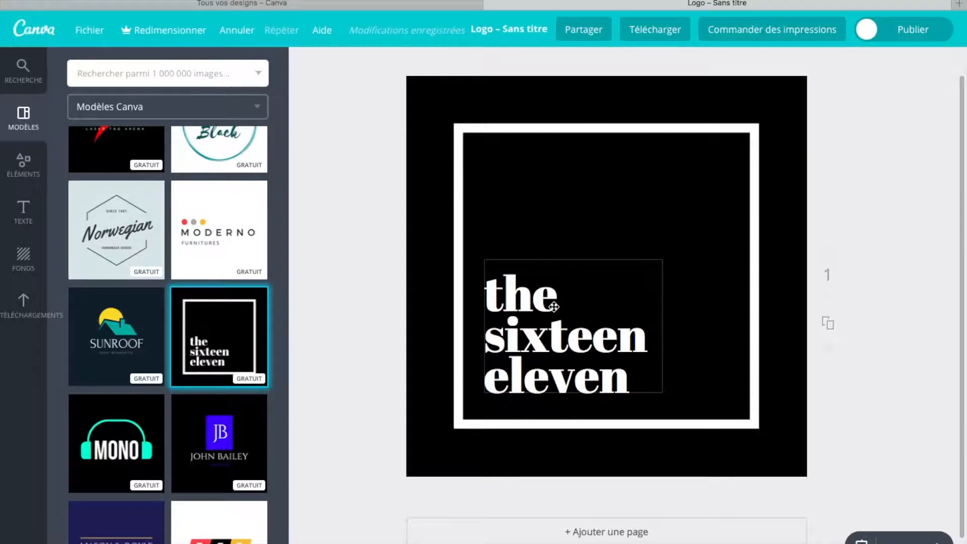
Change the font of the "the sixteen eleven" text to Grand Hotel.
click(506, 306)
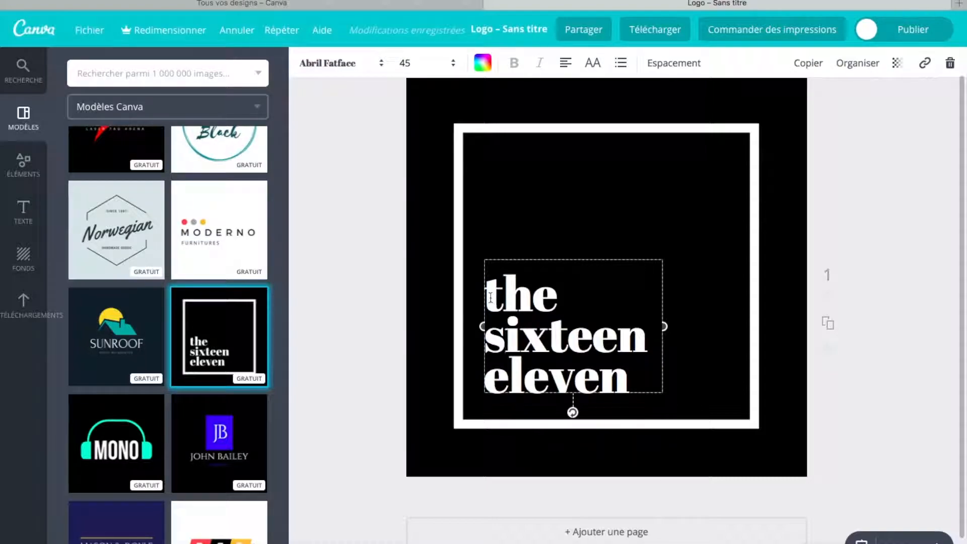
click(380, 67)
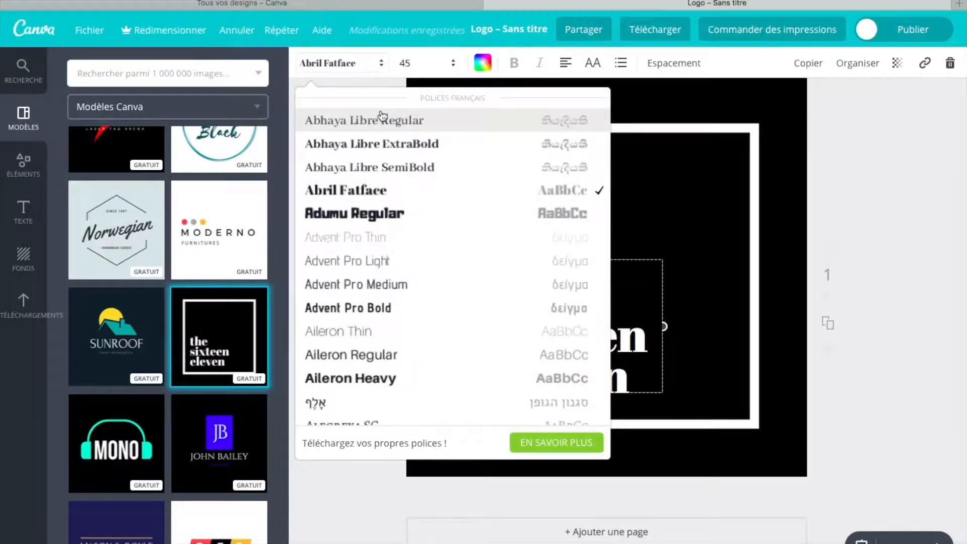
scroll(378, 226, down, 10)
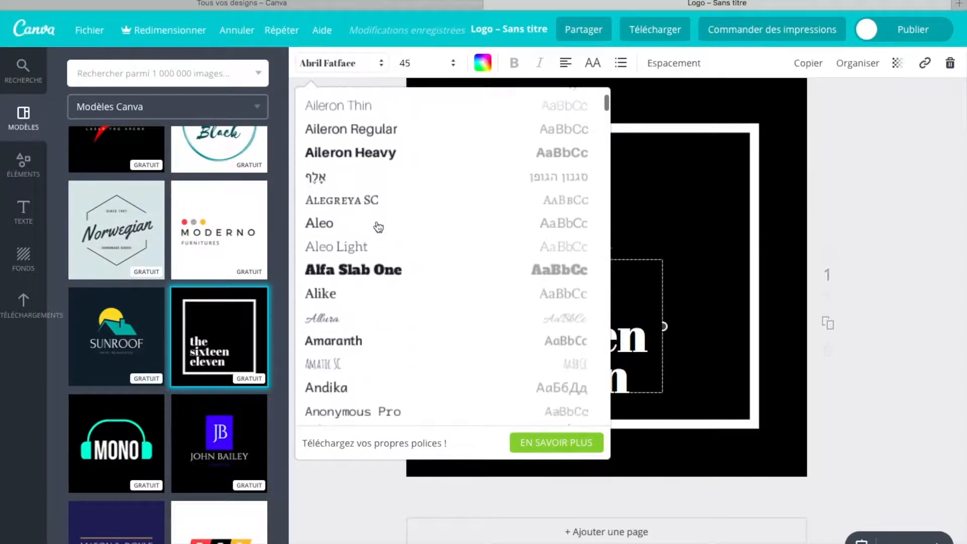
scroll(379, 227, down, 10)
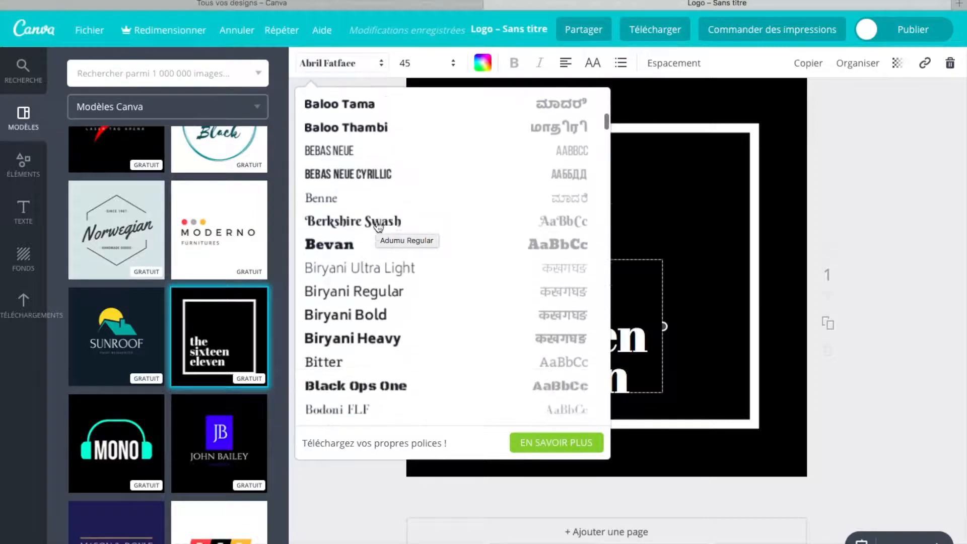
scroll(379, 226, down, 10)
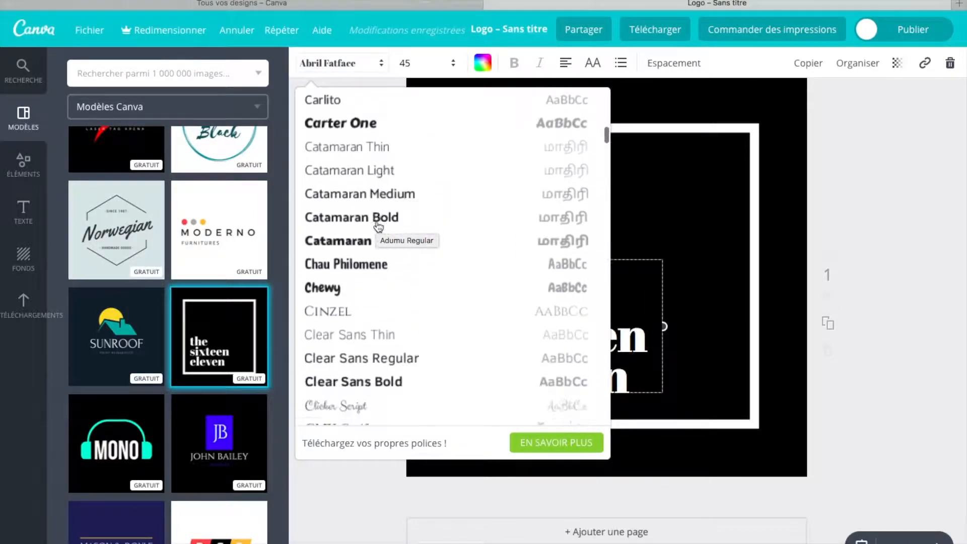
scroll(379, 227, down, 10)
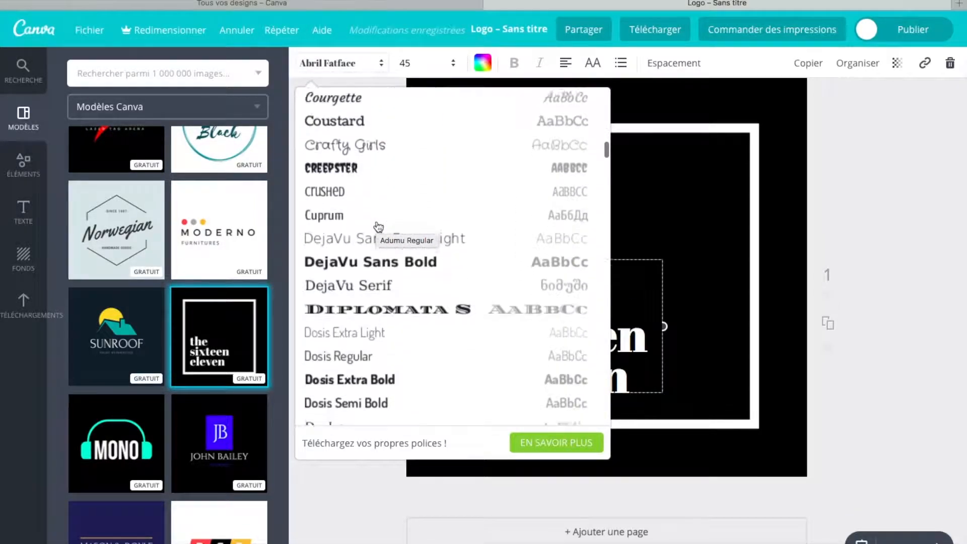
scroll(379, 227, down, 10)
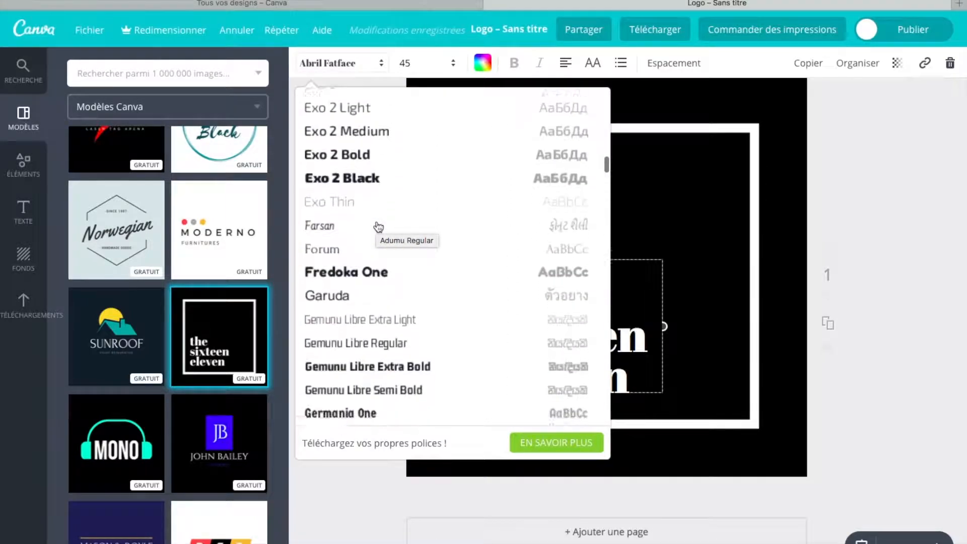
scroll(379, 227, down, 3)
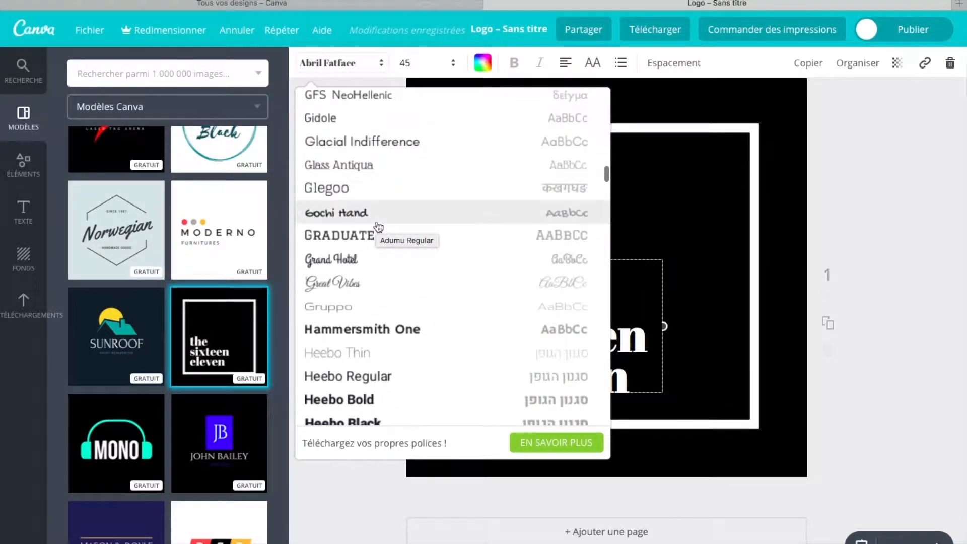
click(349, 259)
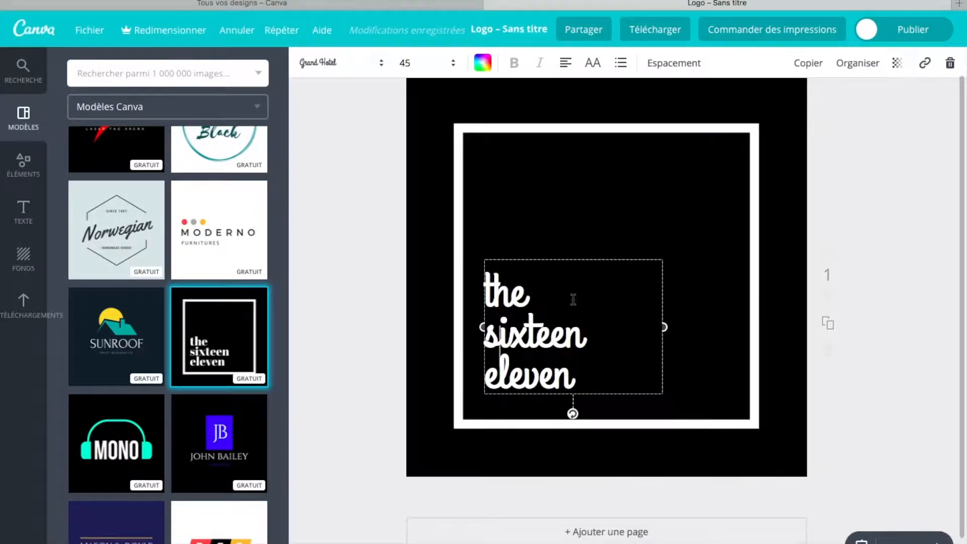
Replace the whole template text inside the white frame with the account holder's first name.
drag(484, 294, 630, 381)
key(BackSpace)
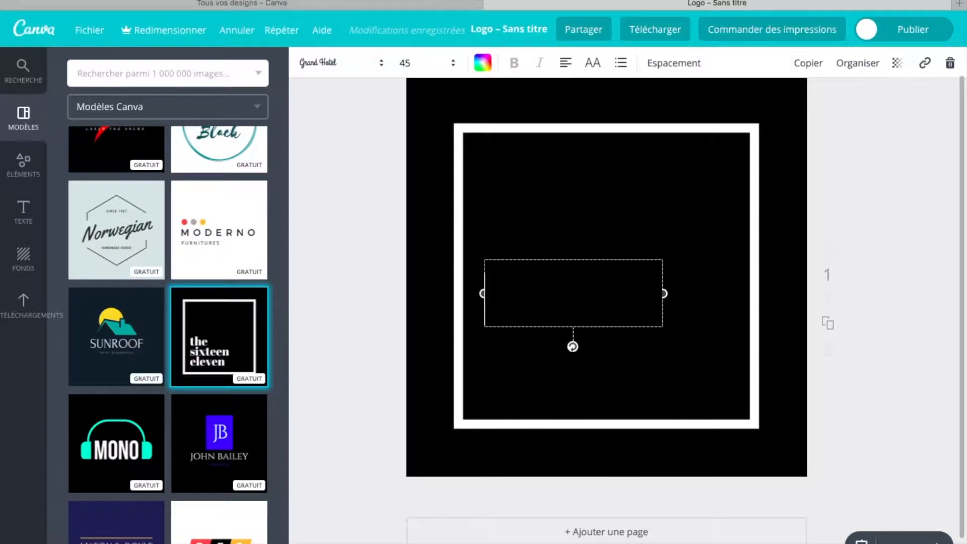
text(L)
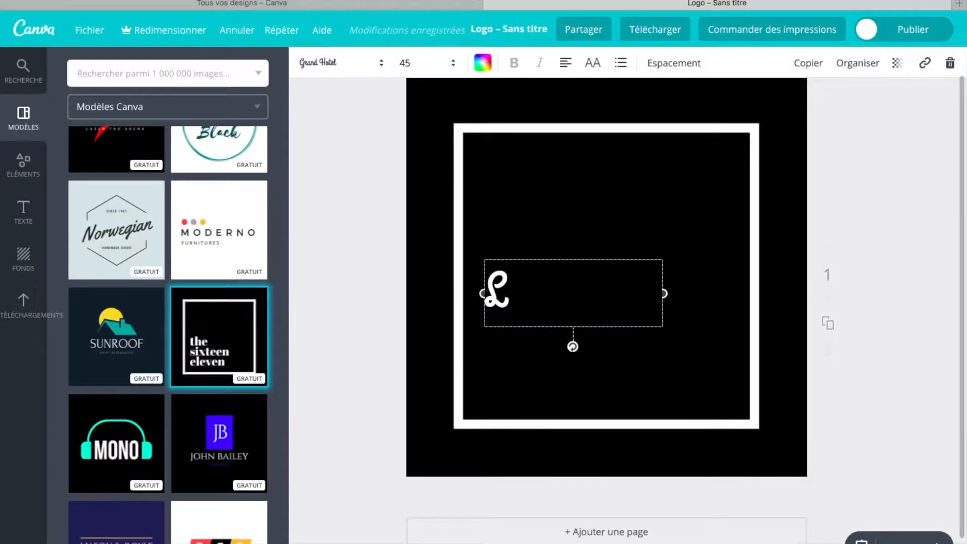
text(ily)
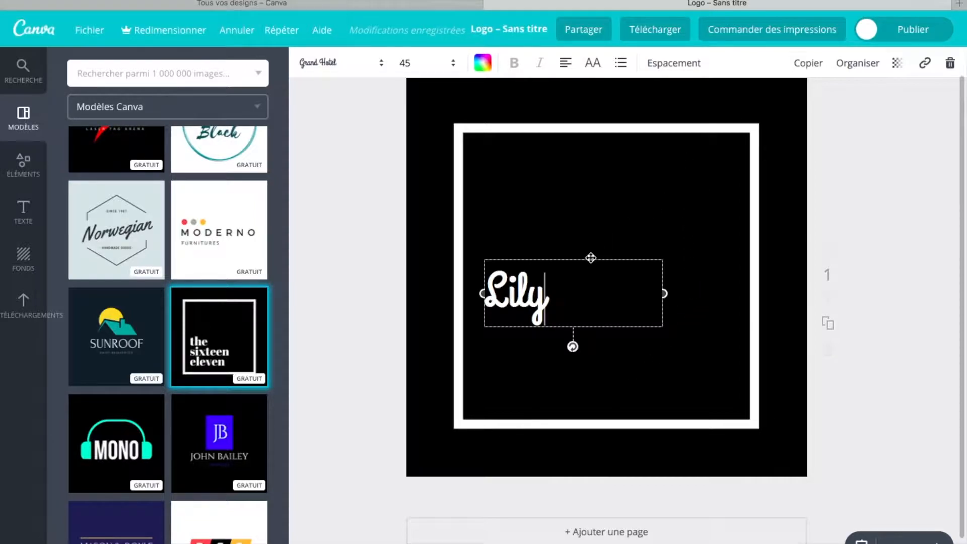
Nudge the name text slightly up and to the left, and select the white square frame.
mouse_move(589, 250)
mouse_down()
mouse_move(584, 218)
mouse_move(600, 159)
mouse_move(587, 248)
mouse_up()
click(614, 206)
click(622, 171)
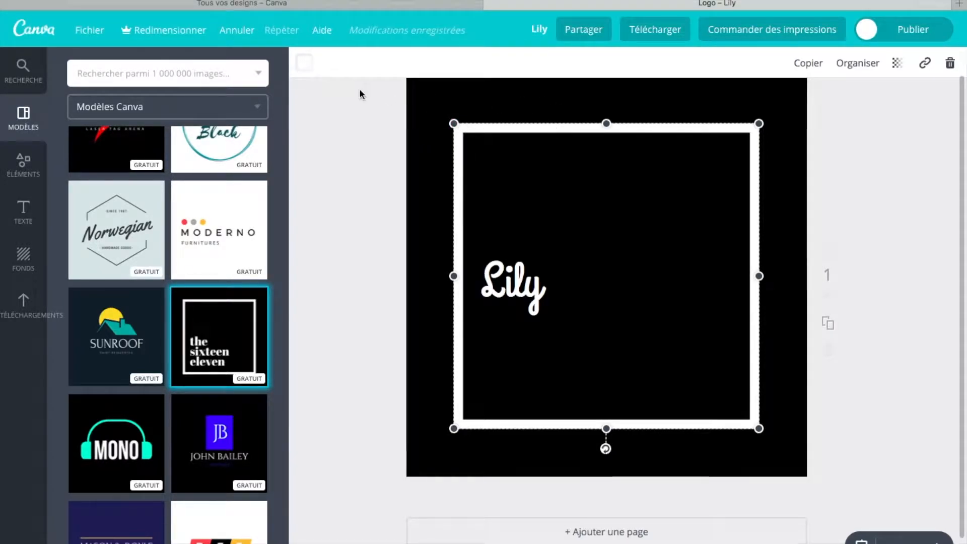
Try custom colours from the colour wheel on the square frame, ending with blue 5490ff.
click(304, 64)
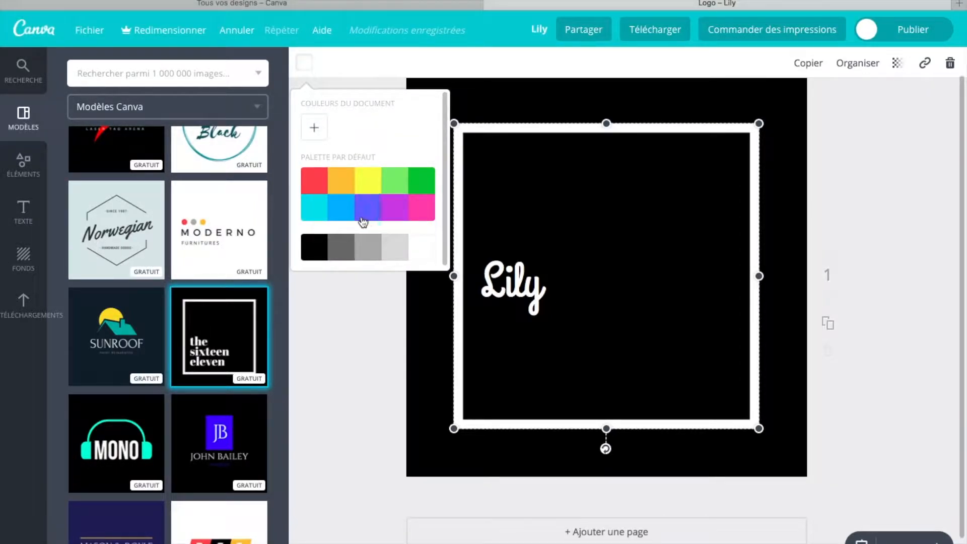
click(314, 128)
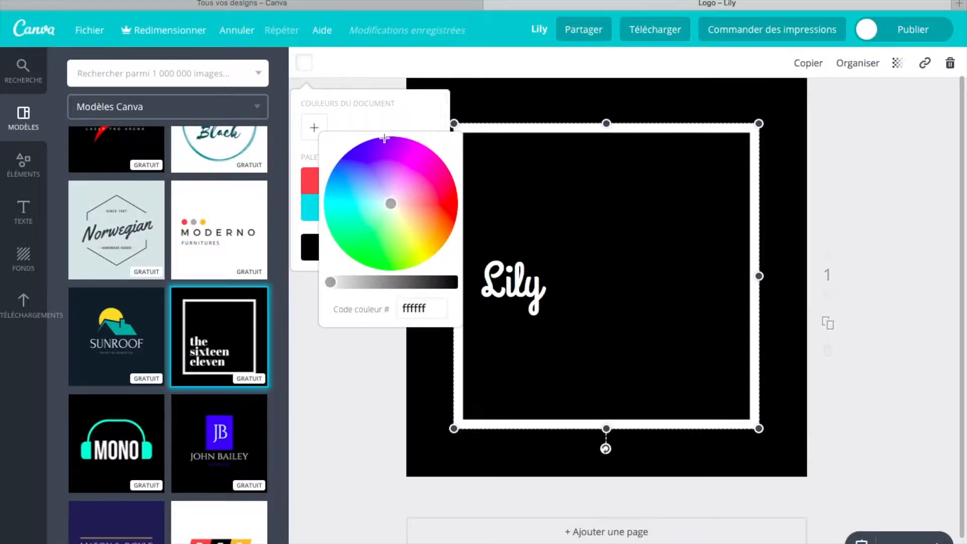
drag(424, 165, 364, 160)
drag(423, 150, 413, 158)
drag(433, 226, 390, 245)
click(358, 219)
click(359, 178)
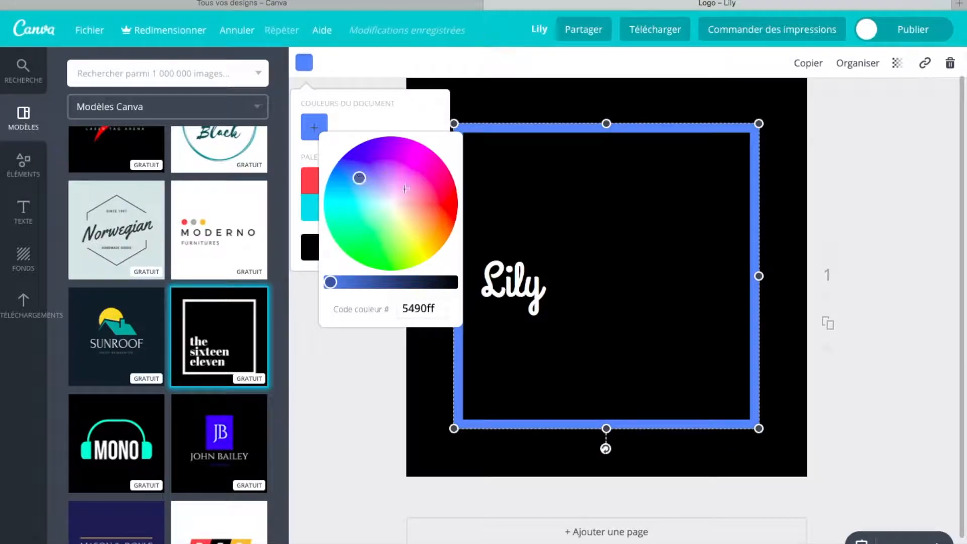
Recolour the square frame with the red of the default palette.
click(358, 121)
click(314, 186)
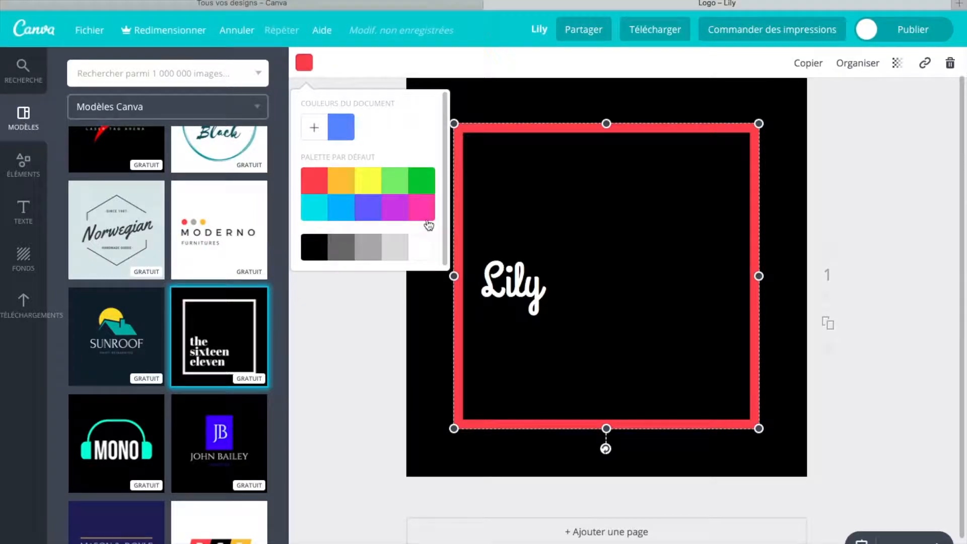
click(352, 319)
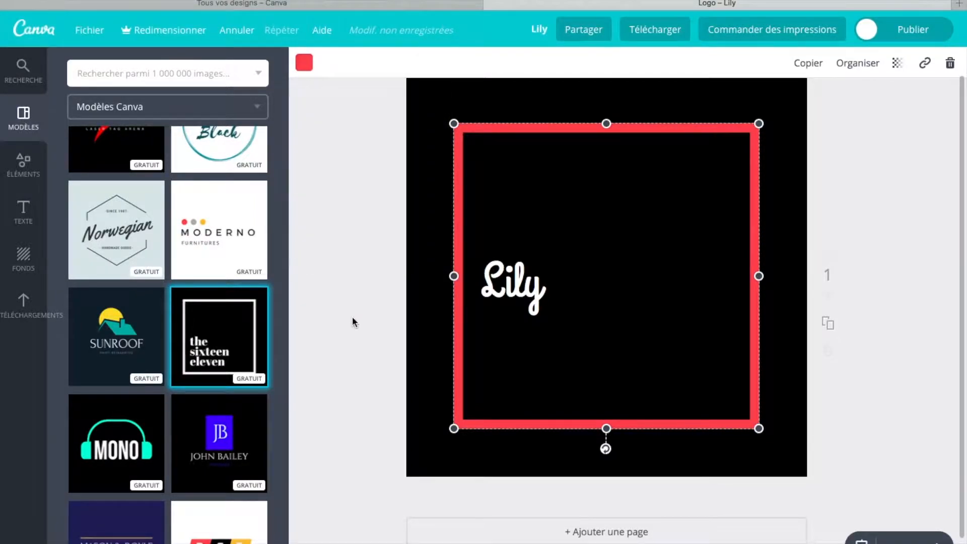
click(615, 93)
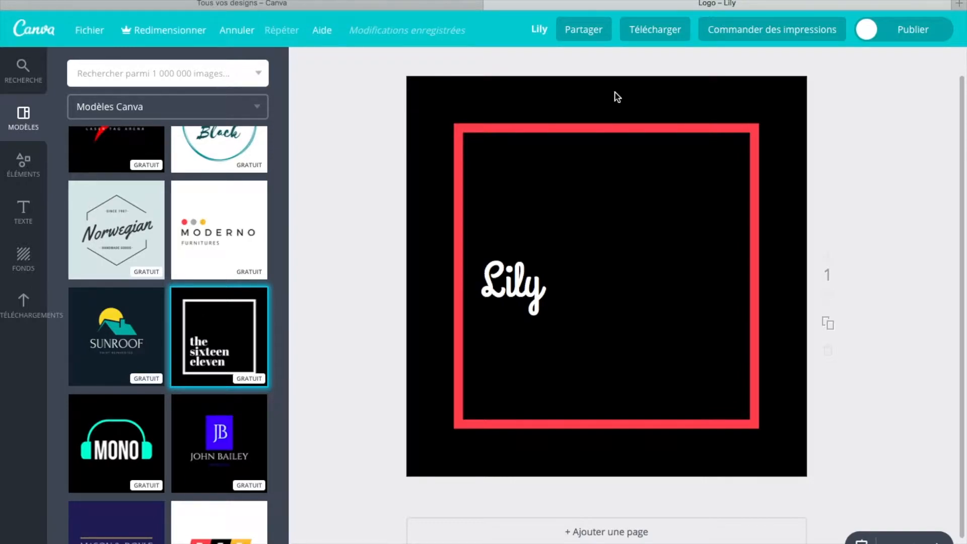
Try several custom hues from the colour wheel on the black background.
click(583, 103)
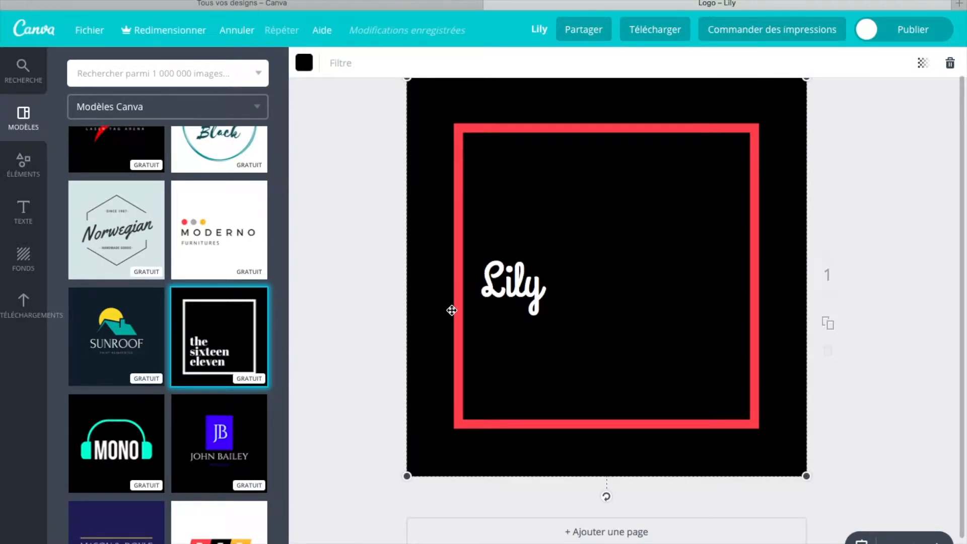
click(304, 63)
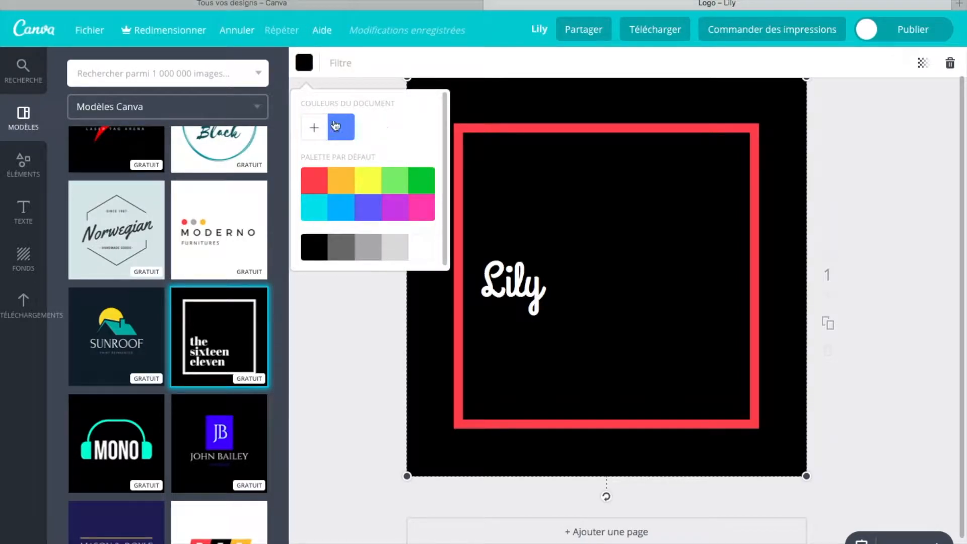
click(314, 132)
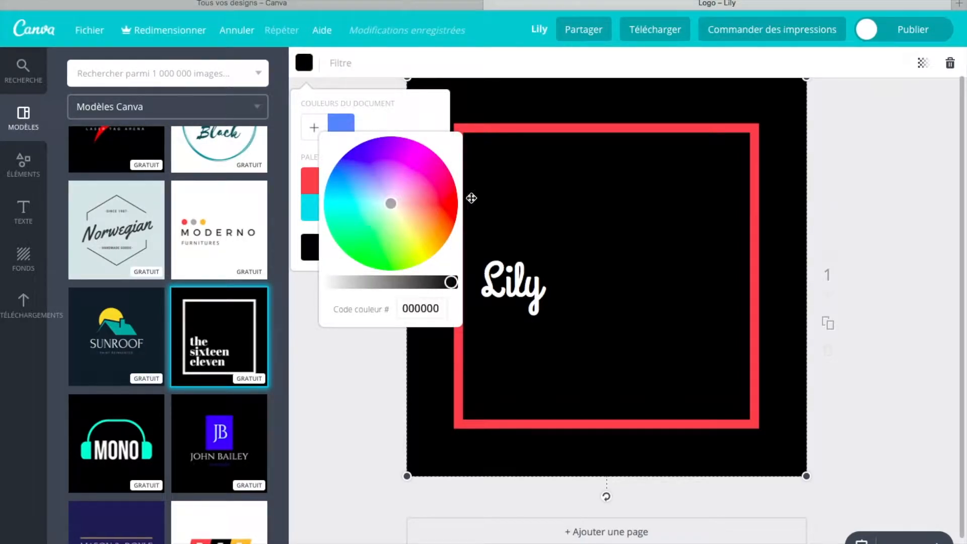
click(411, 220)
click(381, 222)
click(364, 173)
click(411, 158)
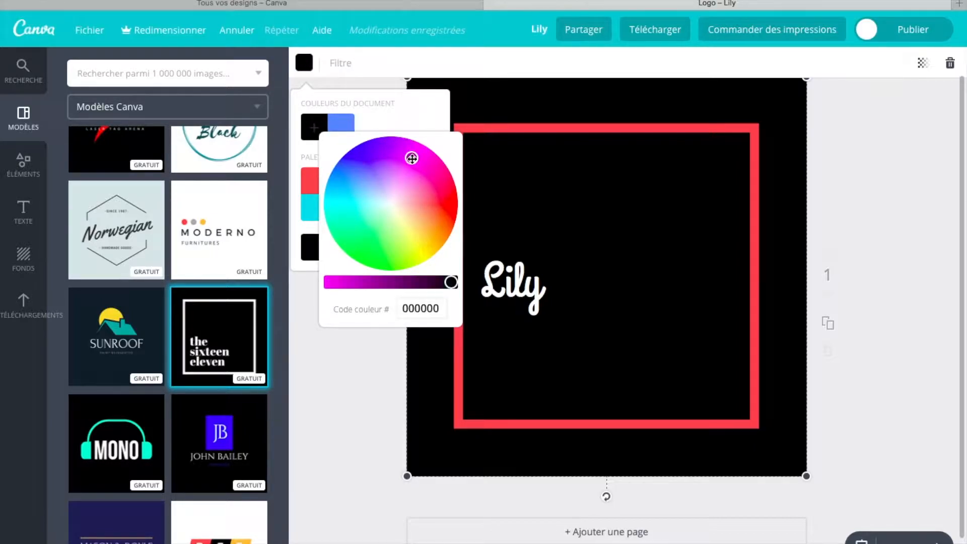
click(425, 200)
click(337, 402)
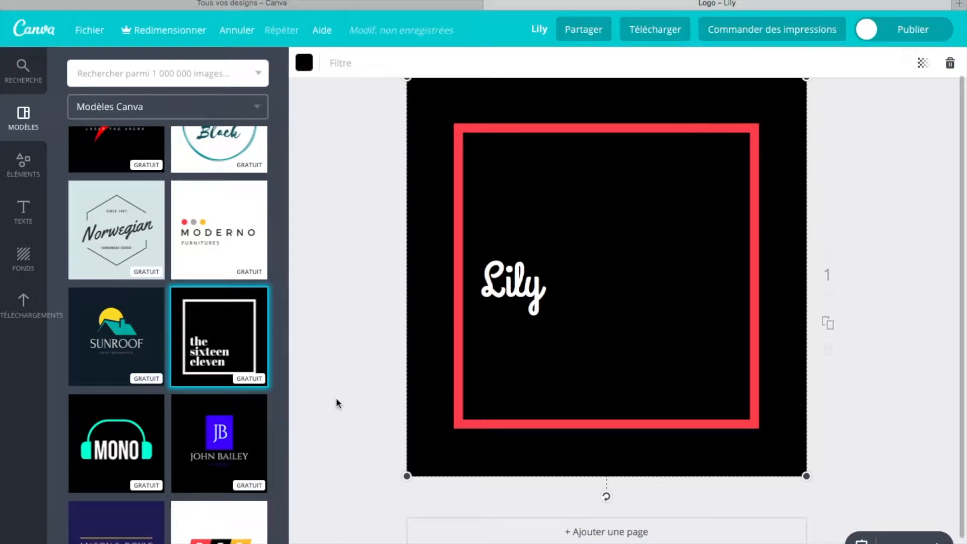
Try blue, yellow, orange, green and pink as the background colour, and set it back to black.
click(304, 62)
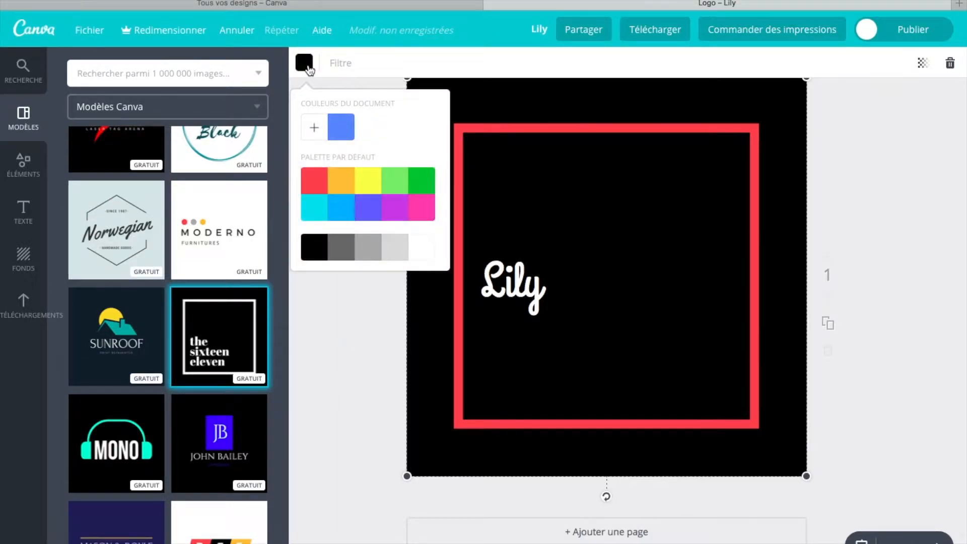
click(340, 132)
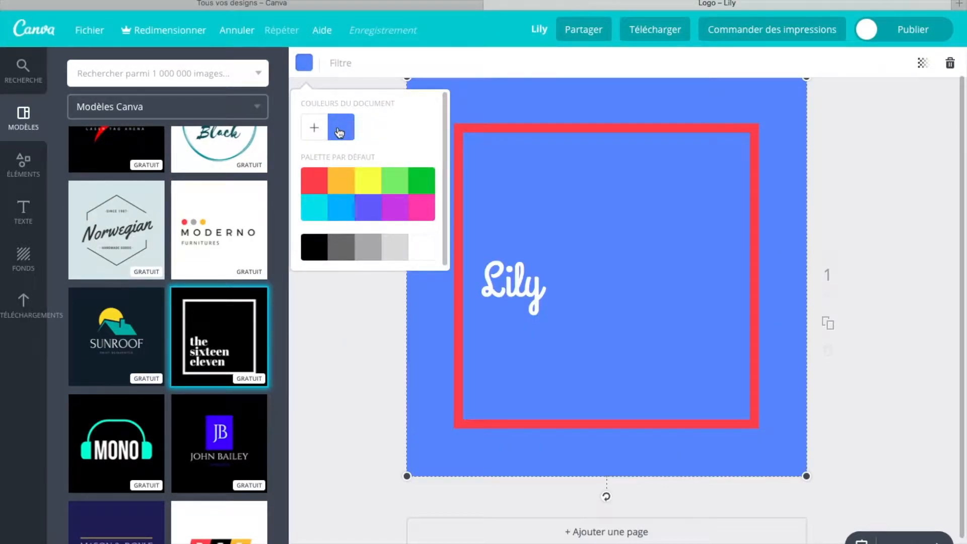
click(371, 180)
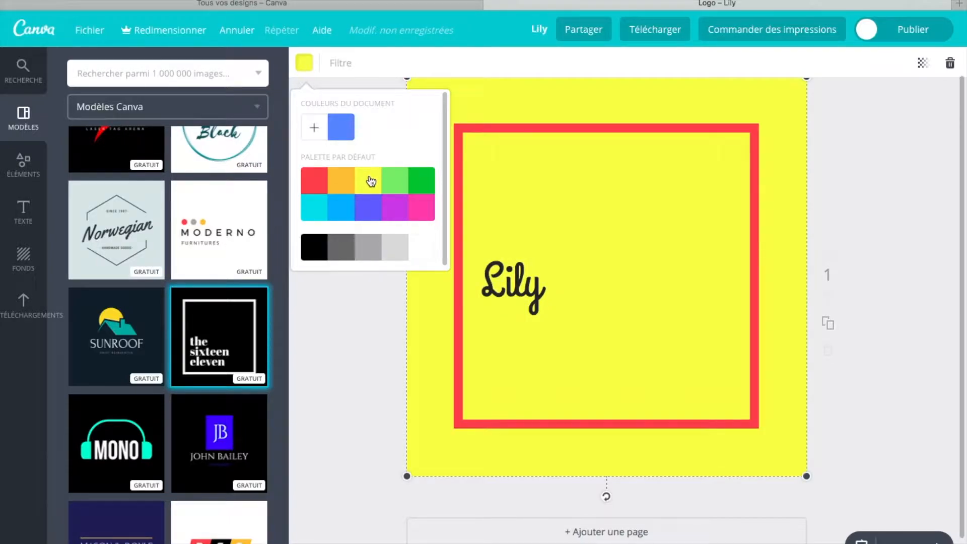
click(343, 190)
click(400, 185)
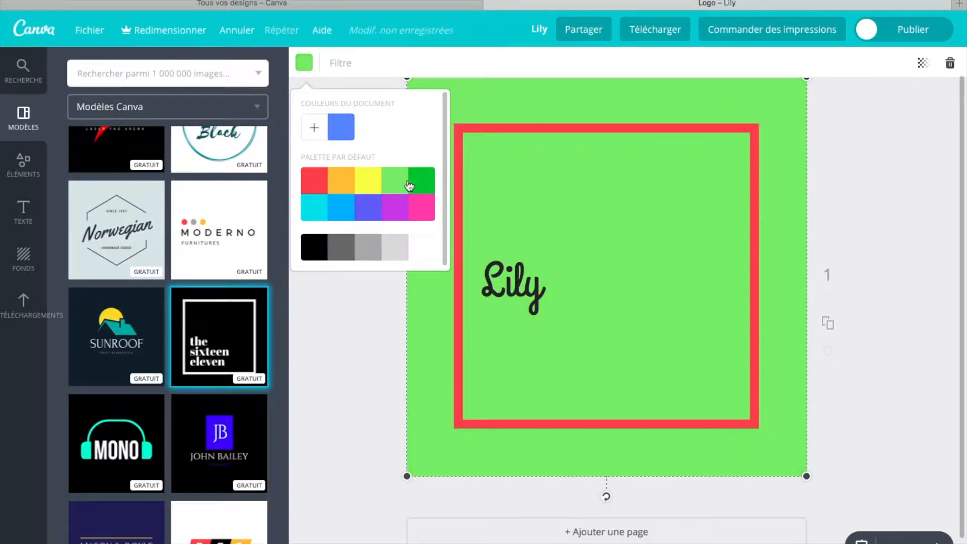
click(427, 184)
click(429, 205)
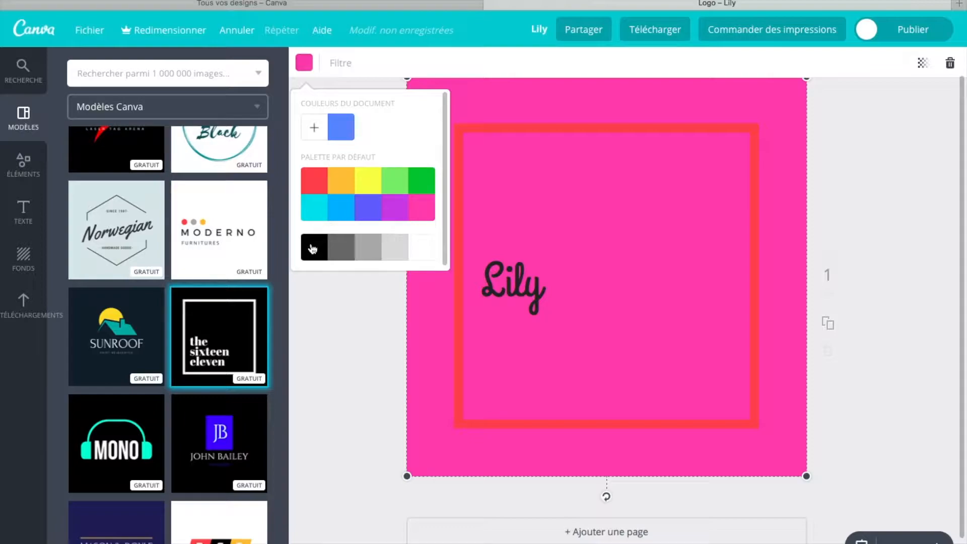
click(313, 247)
click(346, 334)
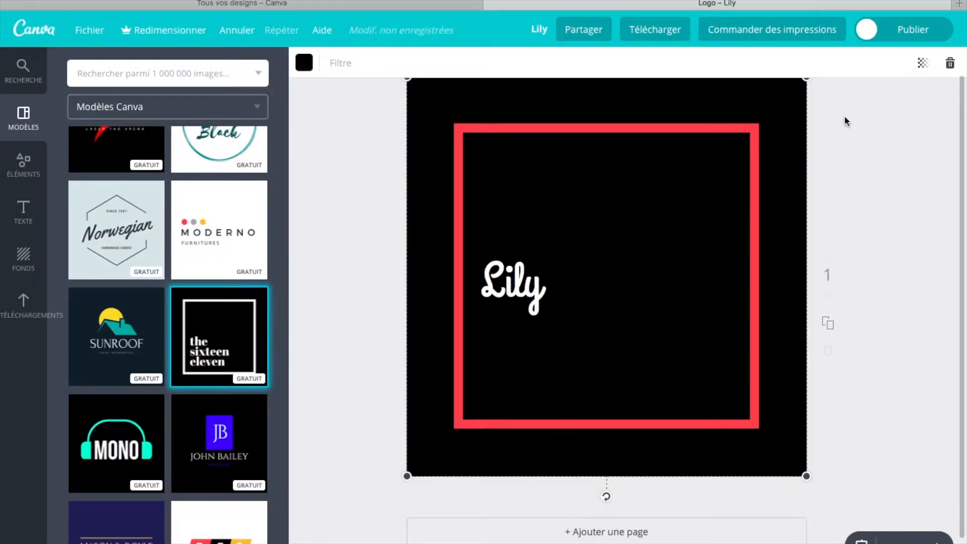
click(873, 138)
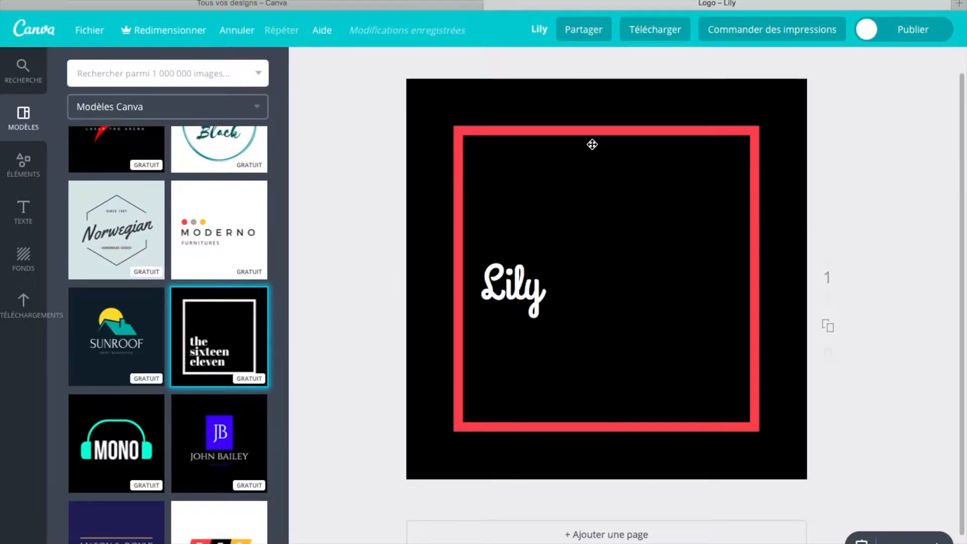
Review the download file types, choose PNG, and close the options without downloading.
click(655, 31)
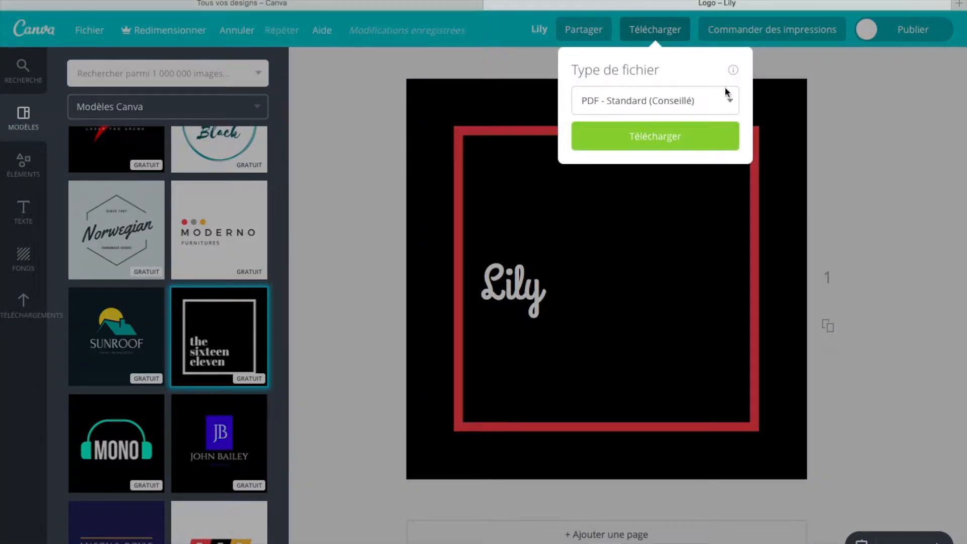
click(727, 103)
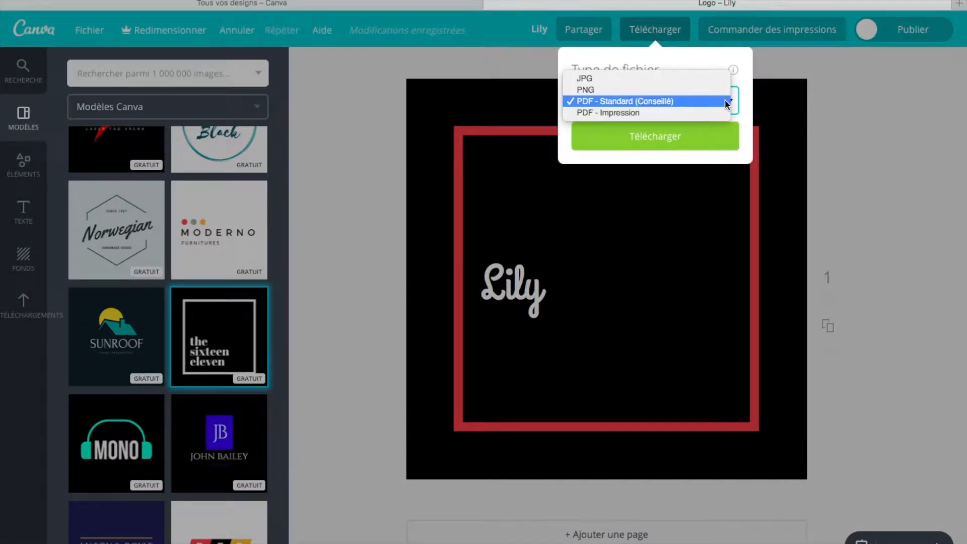
click(638, 90)
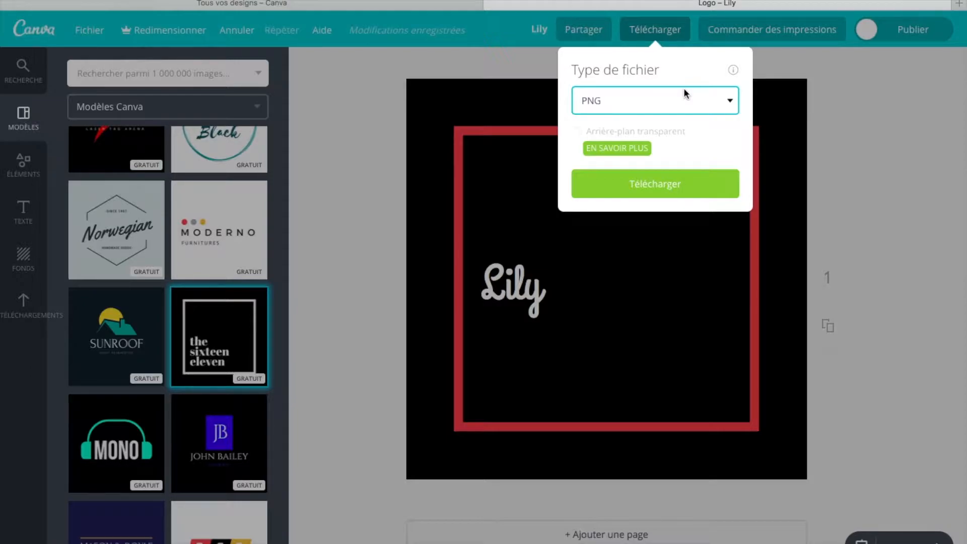
click(850, 98)
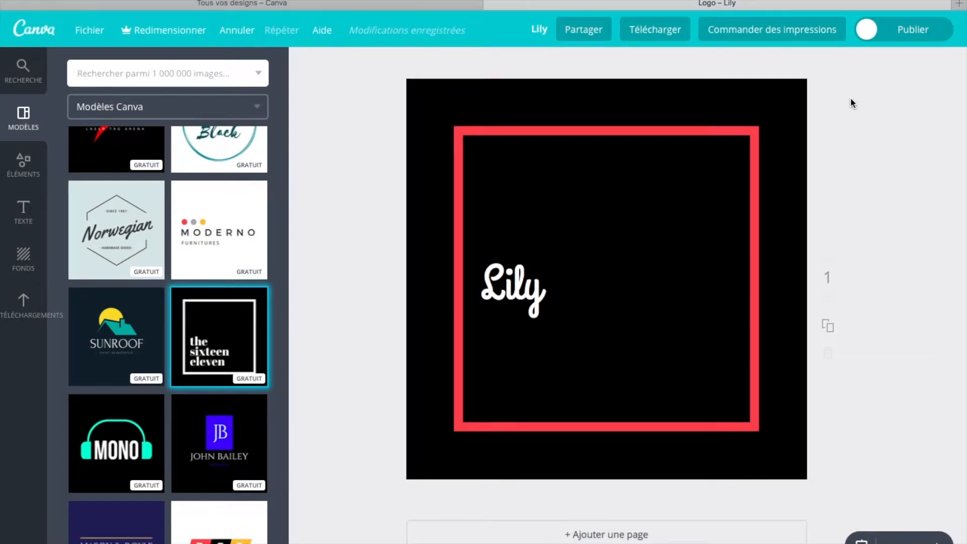
Examine the other free logo templates further down the template list.
scroll(850, 97, up, 1)
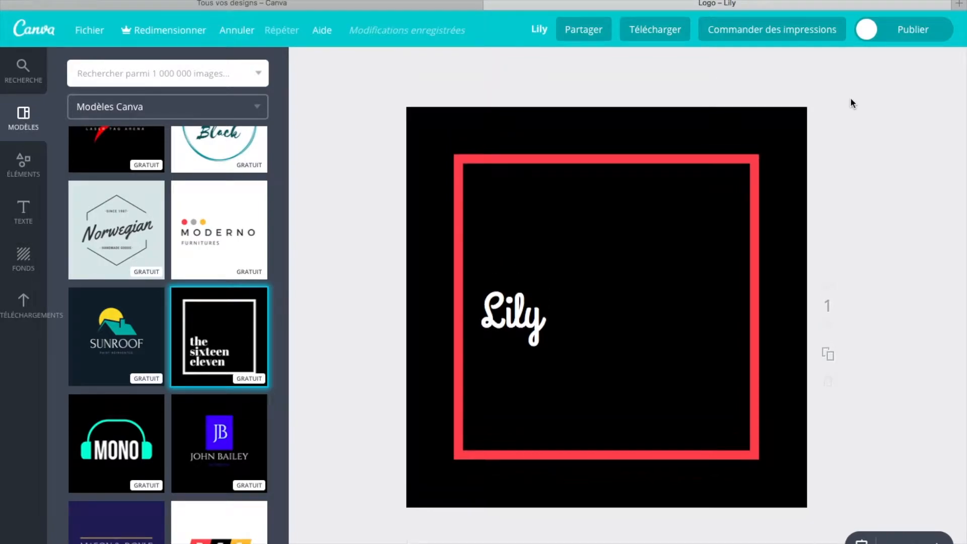
scroll(850, 97, down, 2)
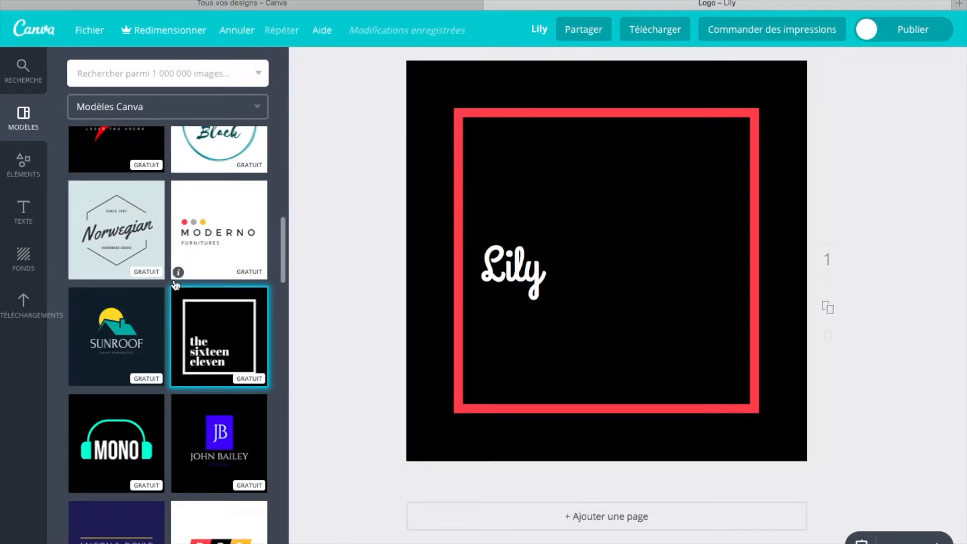
scroll(176, 282, down, 6)
scroll(175, 285, down, 9)
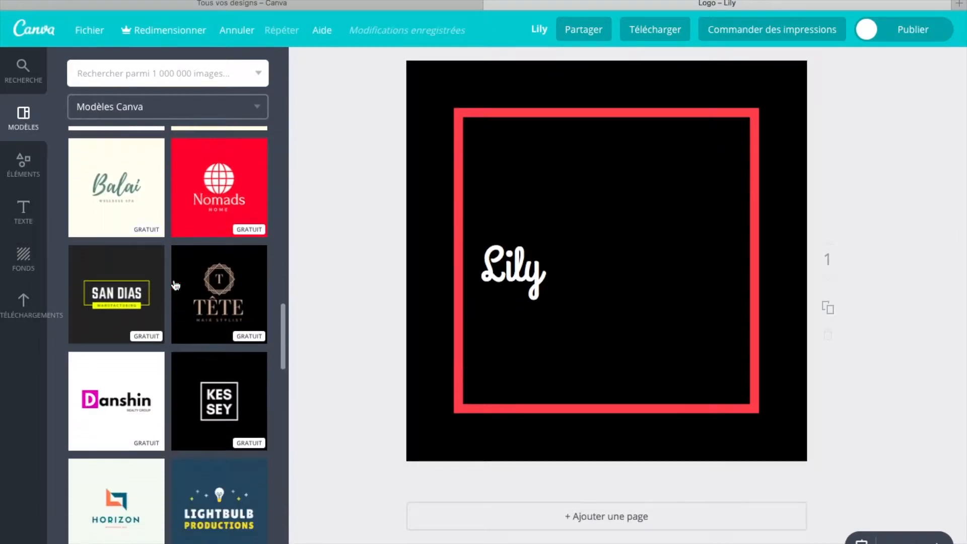
scroll(175, 285, down, 10)
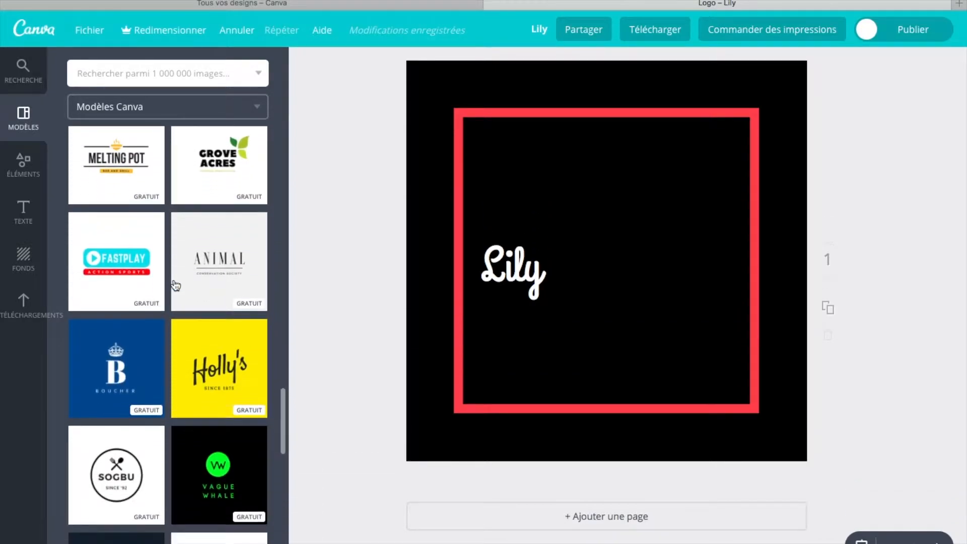
scroll(175, 285, down, 4)
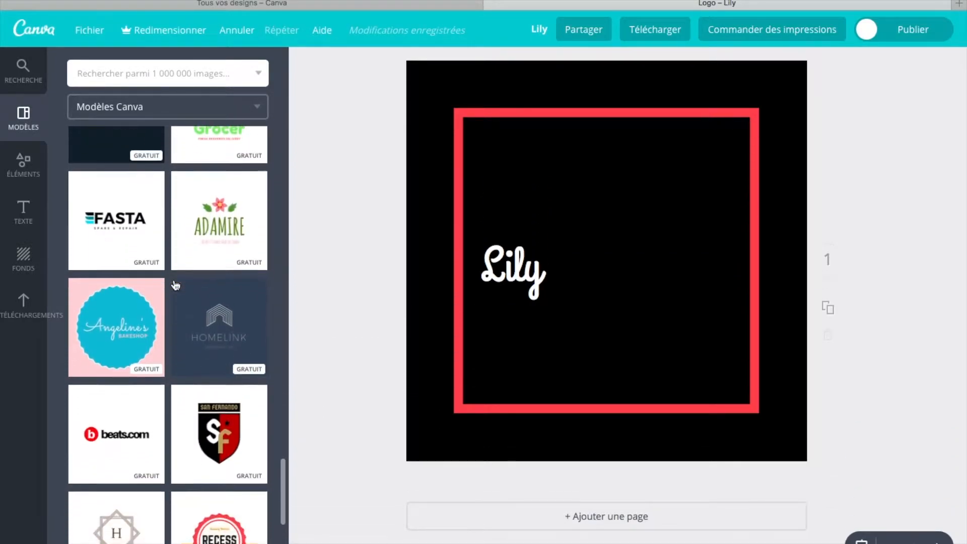
scroll(198, 335, down, 5)
scroll(199, 336, down, 8)
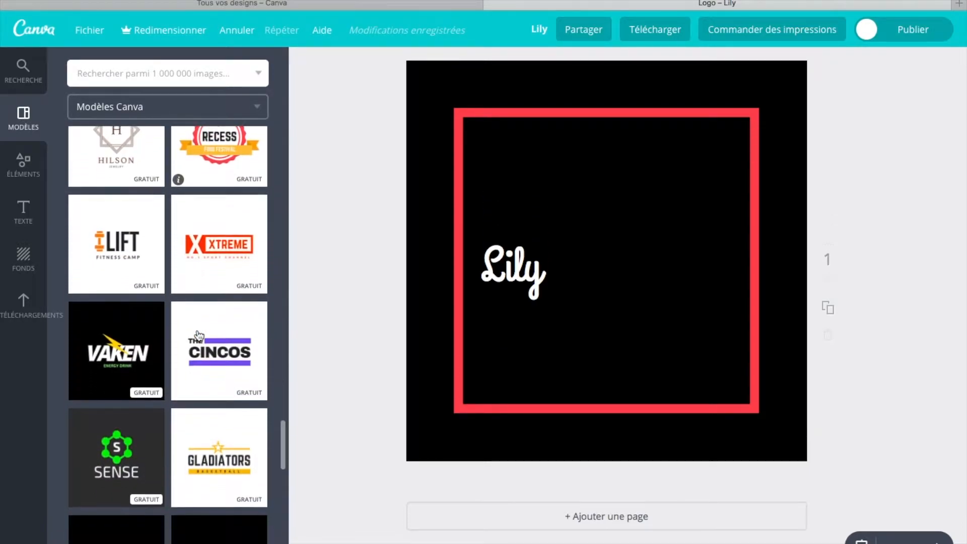
scroll(199, 335, down, 5)
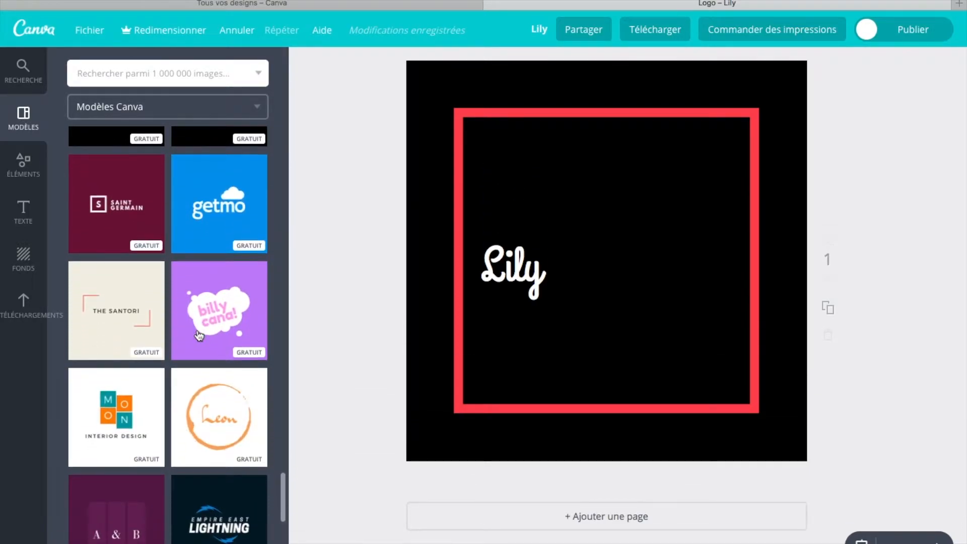
scroll(199, 335, down, 7)
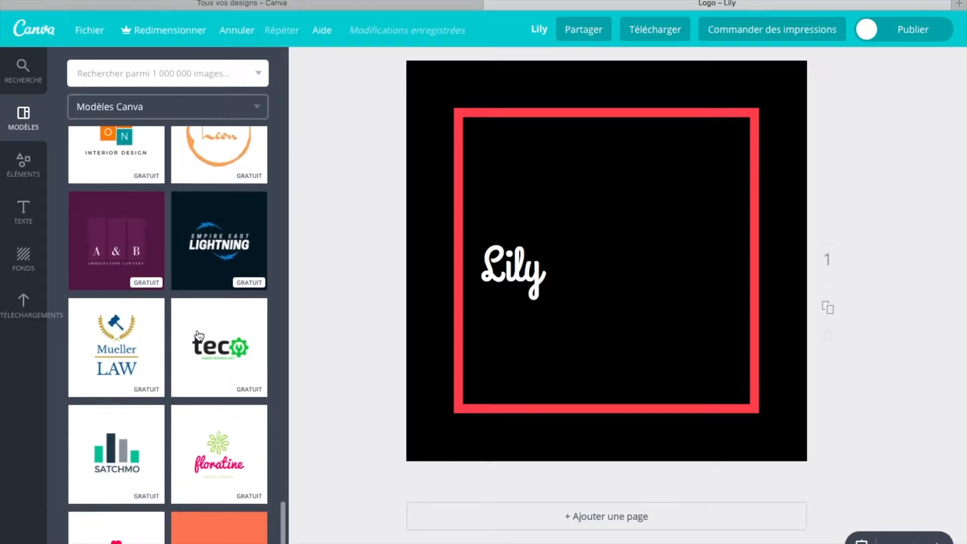
scroll(199, 335, down, 3)
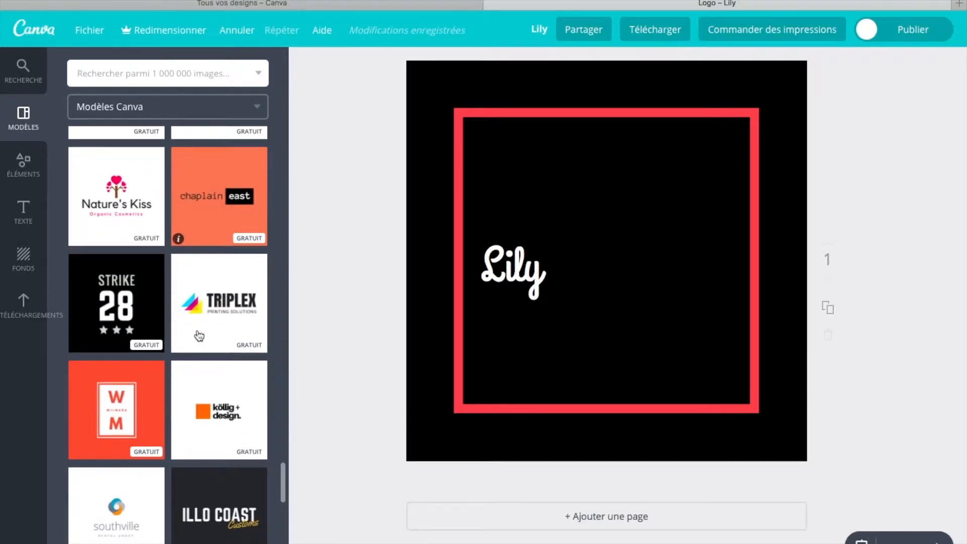
scroll(197, 345, up, 9)
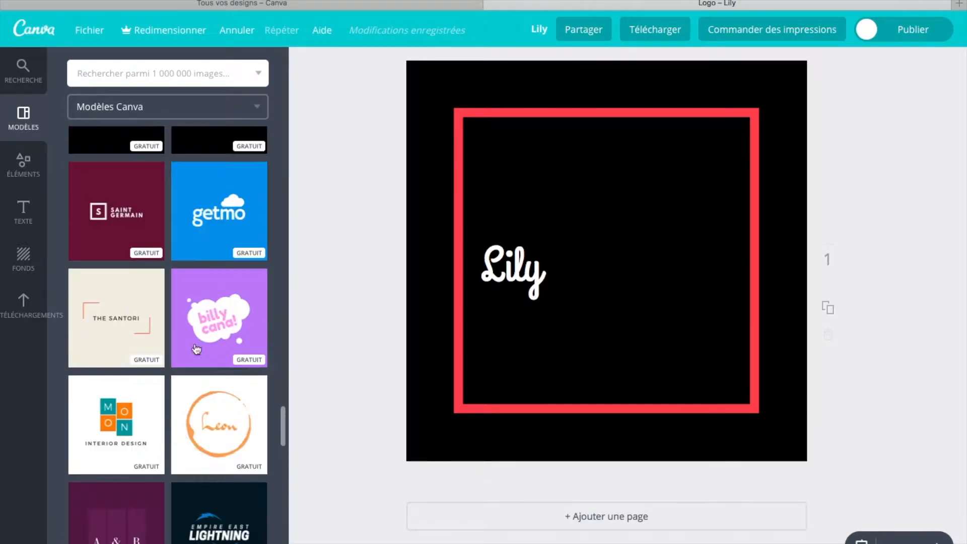
Check the transparency setting of the black background and close it without changing the value.
click(419, 94)
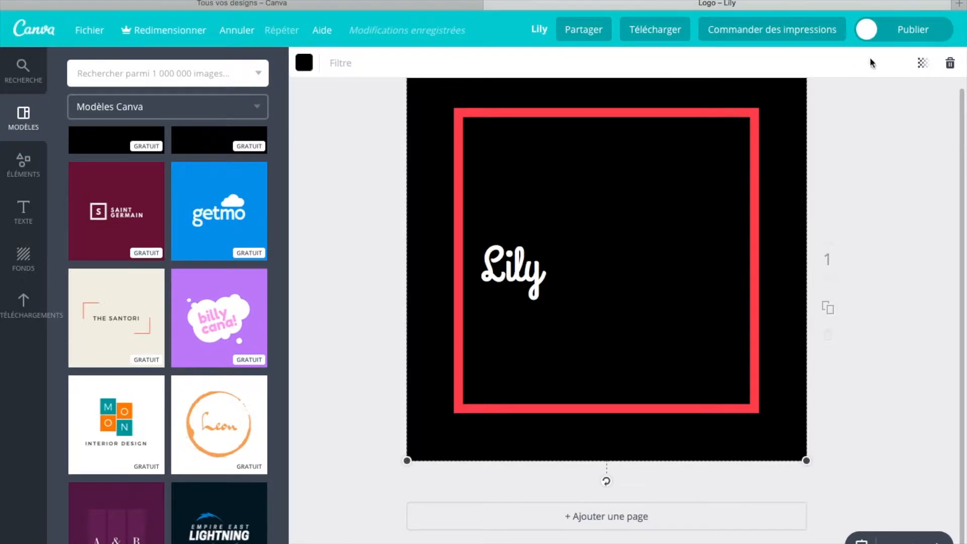
click(924, 65)
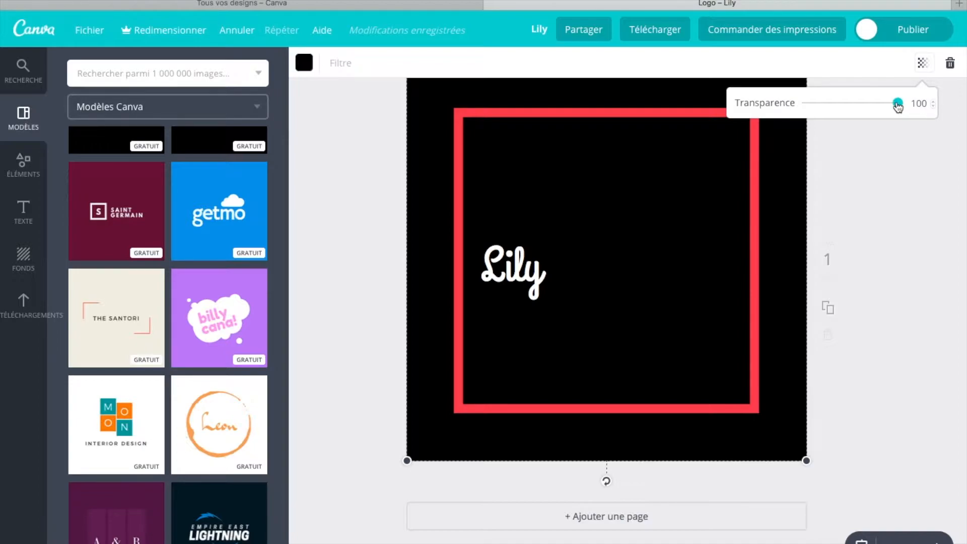
mouse_move(898, 106)
mouse_down()
mouse_move(874, 121)
mouse_move(824, 120)
mouse_move(898, 118)
mouse_up()
click(886, 161)
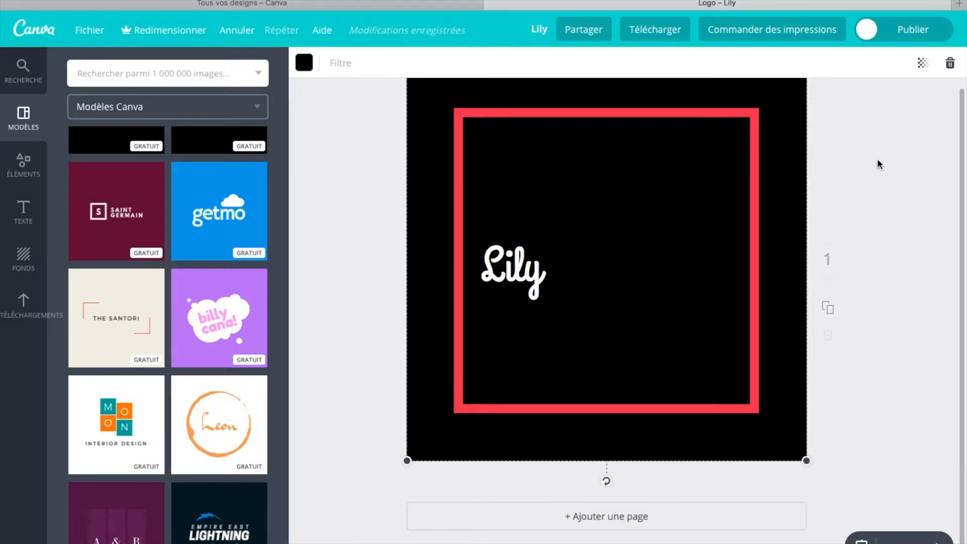
Add the "Ice Cream Party" text combination to the logo and move it below the existing name.
click(27, 209)
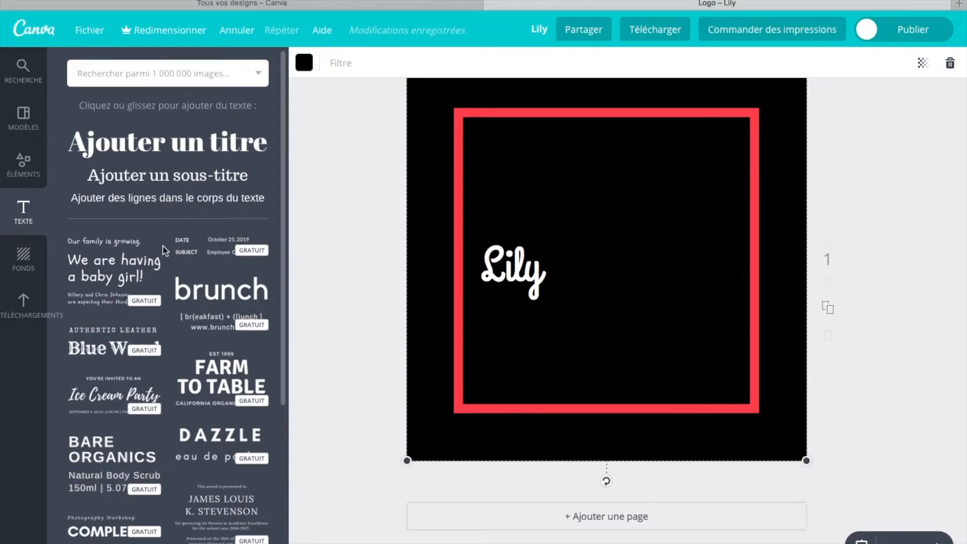
click(116, 395)
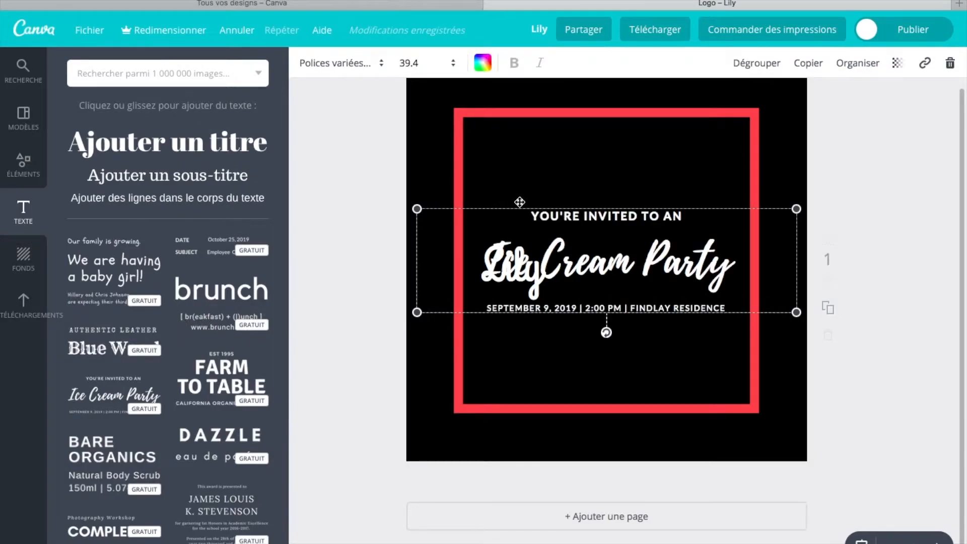
drag(512, 226, 511, 311)
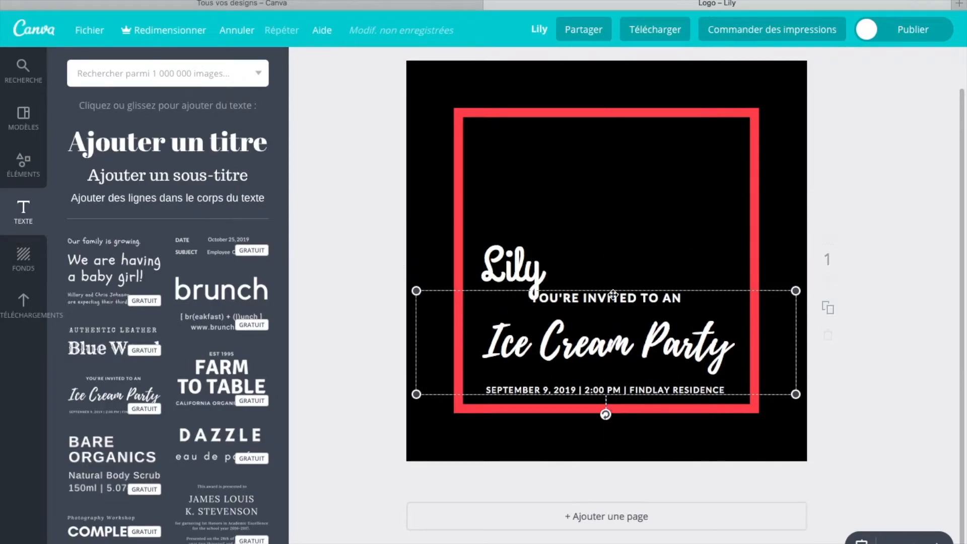
Delete the "You're invited to an" line from the added text group.
double_click(694, 292)
key(BackSpace)
key(BackSpace)
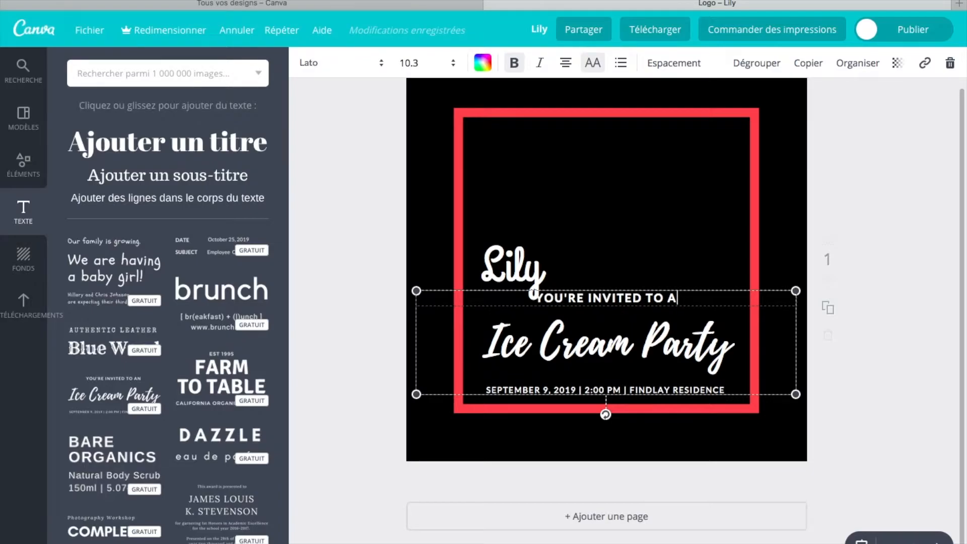
key(BackSpace)
key(BackSpace)
key(BackSpace)
key(BackSpace)
key(BackSpace)
key(BackSpace)
key(BackSpace)
key(BackSpace)
key(BackSpace)
key(BackSpace)
key(BackSpace)
key(BackSpace)
key(BackSpace)
key(BackSpace)
key(BackSpace)
key(BackSpace)
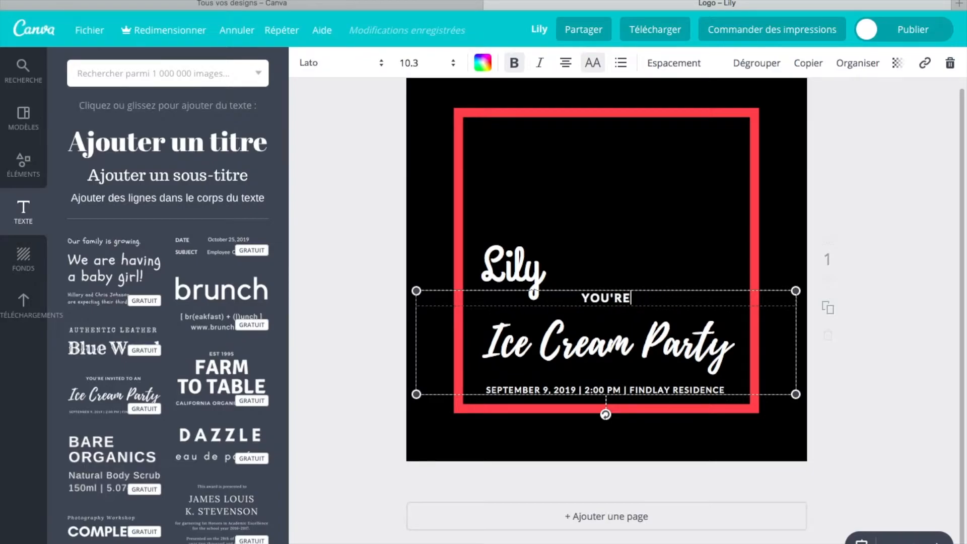
key(BackSpace)
key(BackSpace)
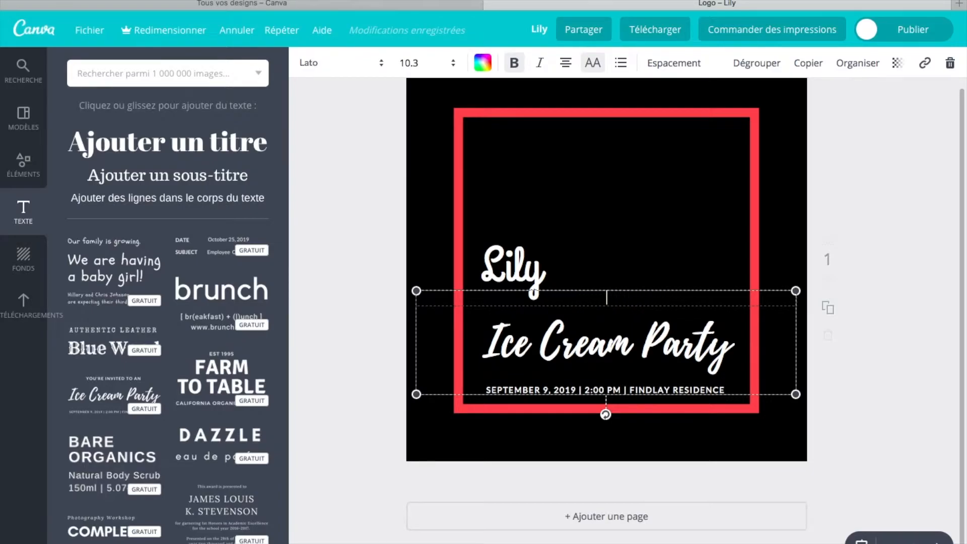
key(BackSpace)
Replace the "Ice Cream Party" text with "Nouveau départ sur le web".
double_click(732, 348)
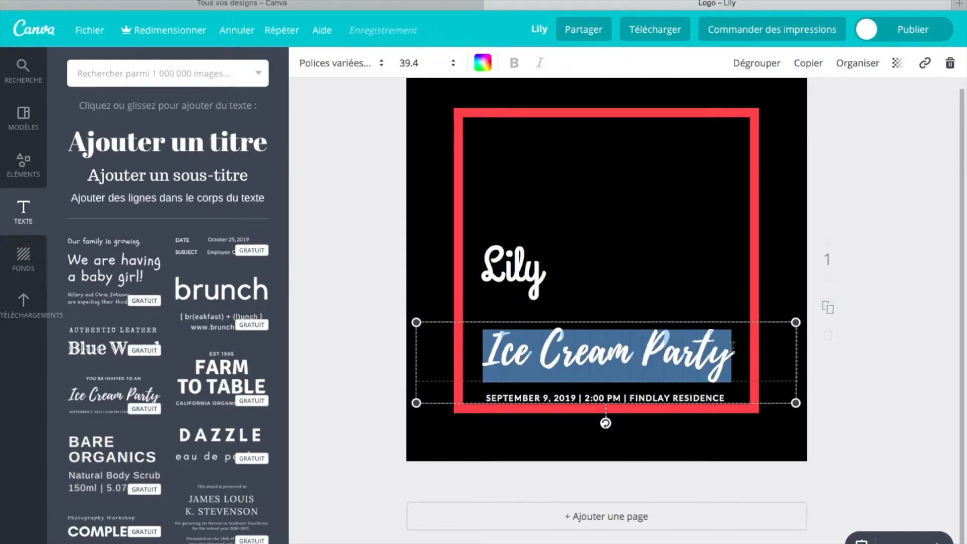
key(BackSpace)
text(B)
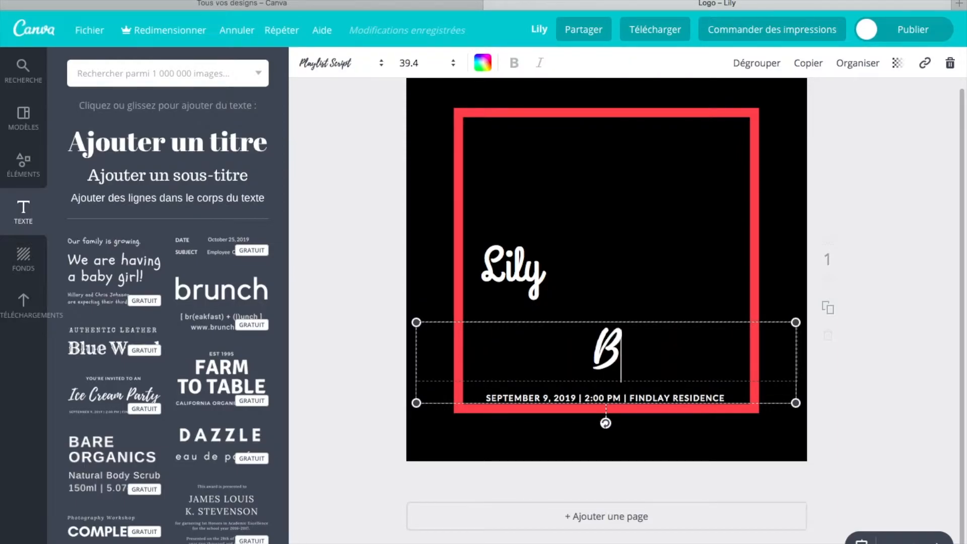
key(BackSpace)
text(B)
key(BackSpace)
text(n)
key(BackSpace)
text(Nouve)
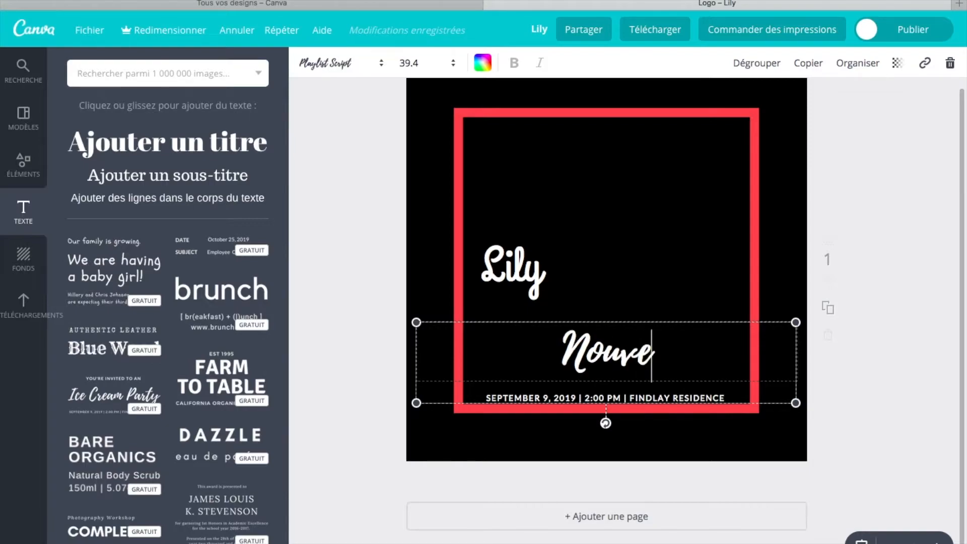
text(au dépa)
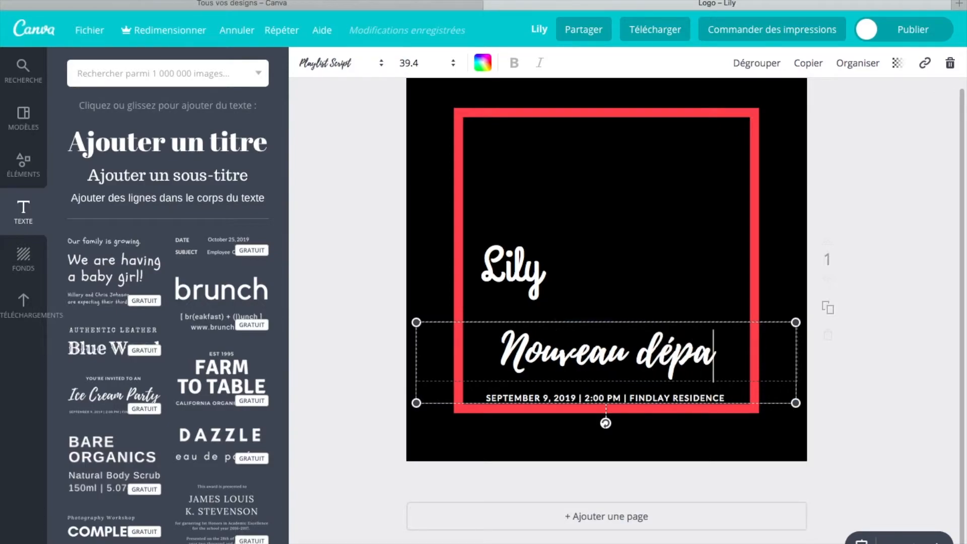
text(rt sur )
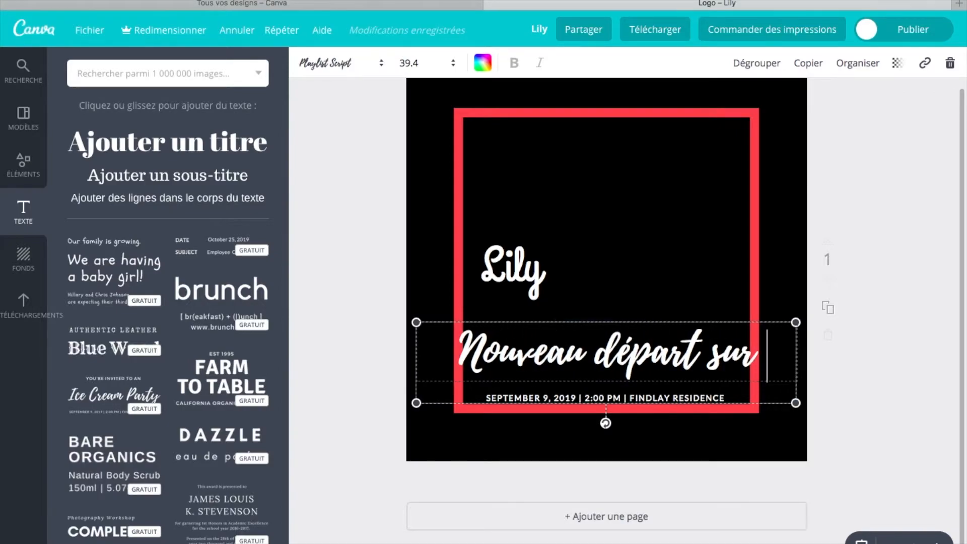
text(le we)
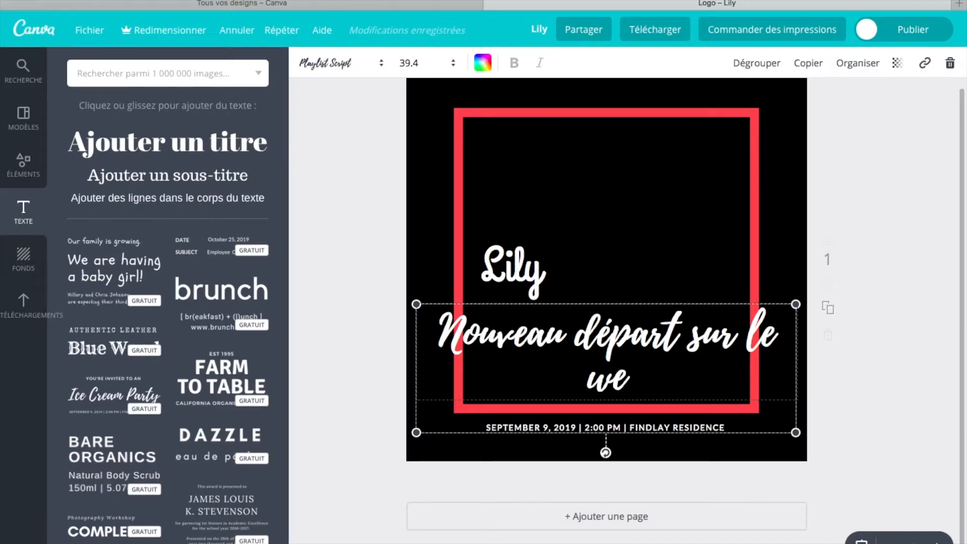
text(b)
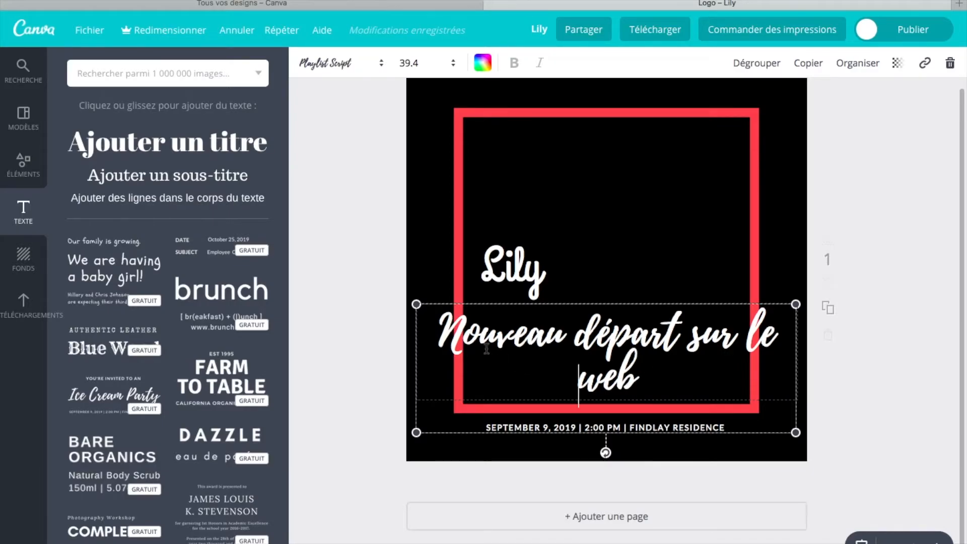
Set the font size of the whole "Nouveau départ sur le web" text to 32.
click(442, 333)
drag(442, 332, 673, 353)
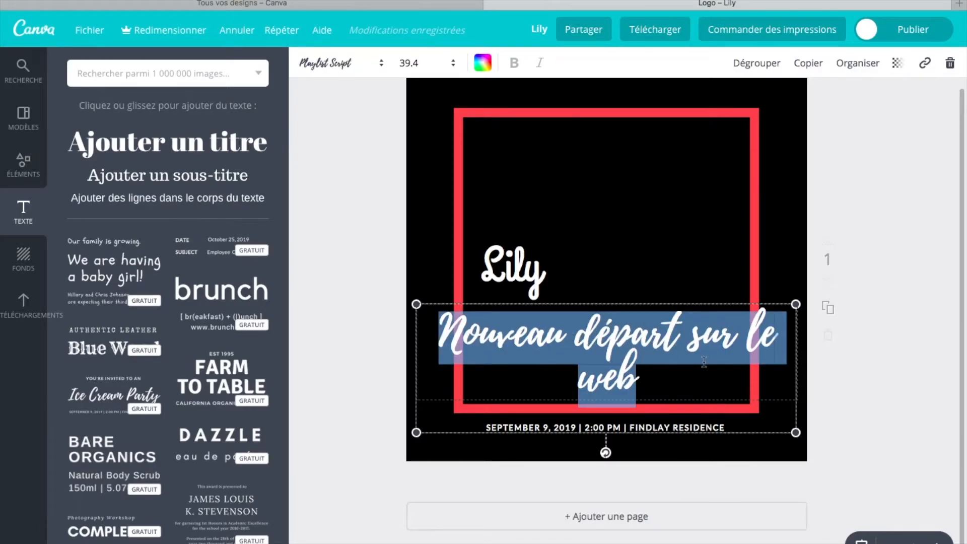
click(455, 68)
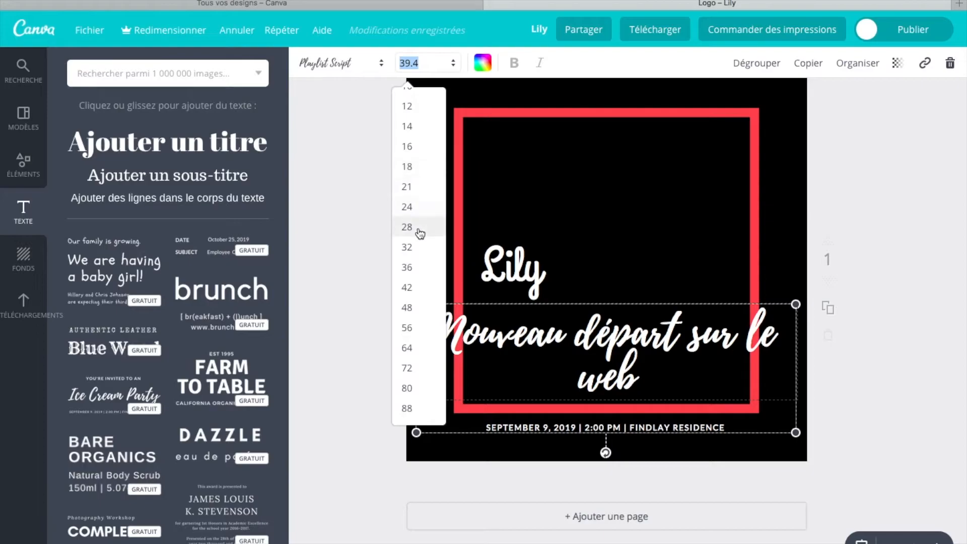
click(416, 248)
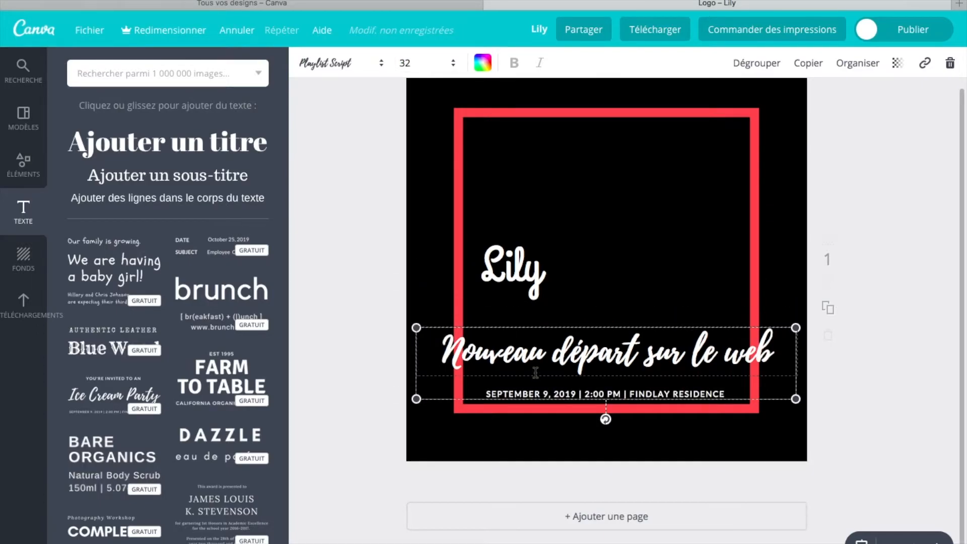
Delete the date, time and venue line beneath the slogan.
click(537, 392)
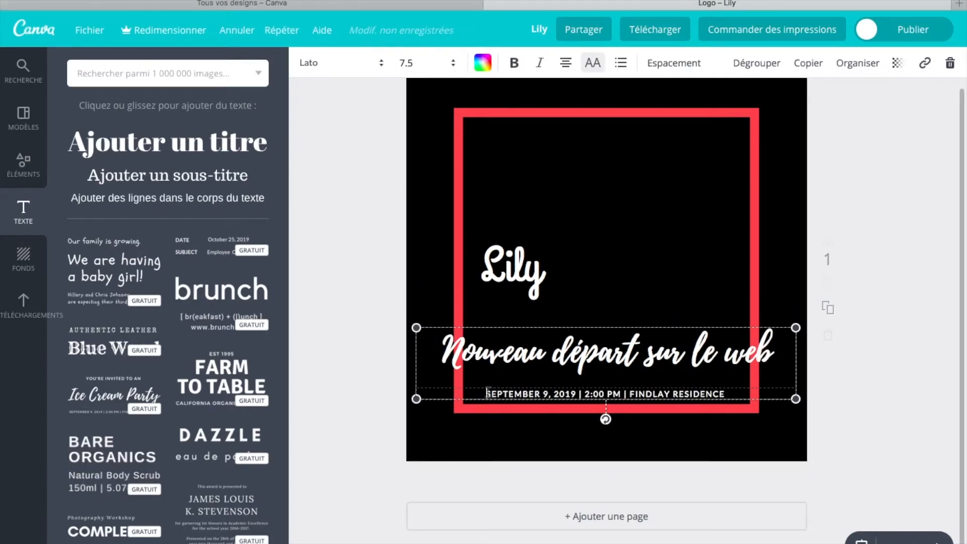
drag(484, 392, 742, 398)
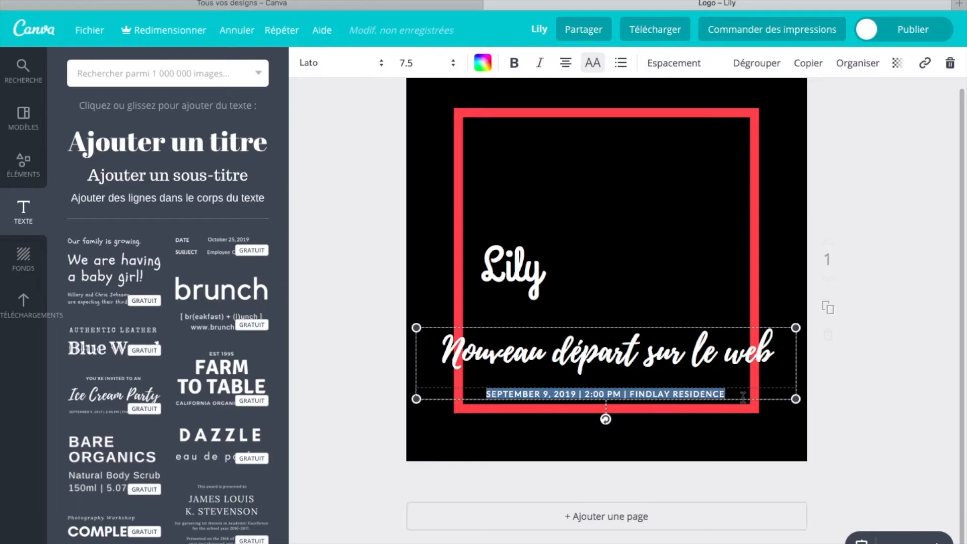
key(BackSpace)
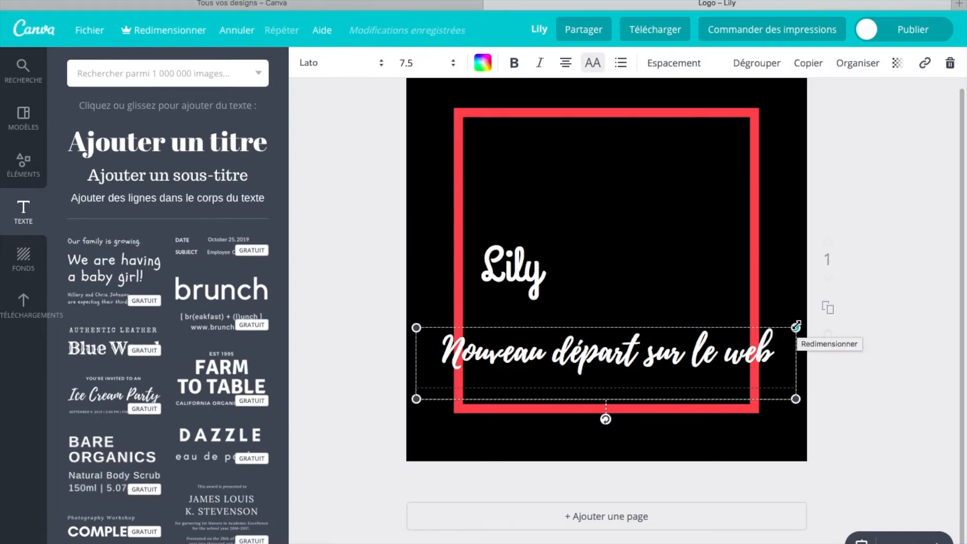
Narrow the slogan's text box from both sides so the text wraps inside the red frame.
click(758, 333)
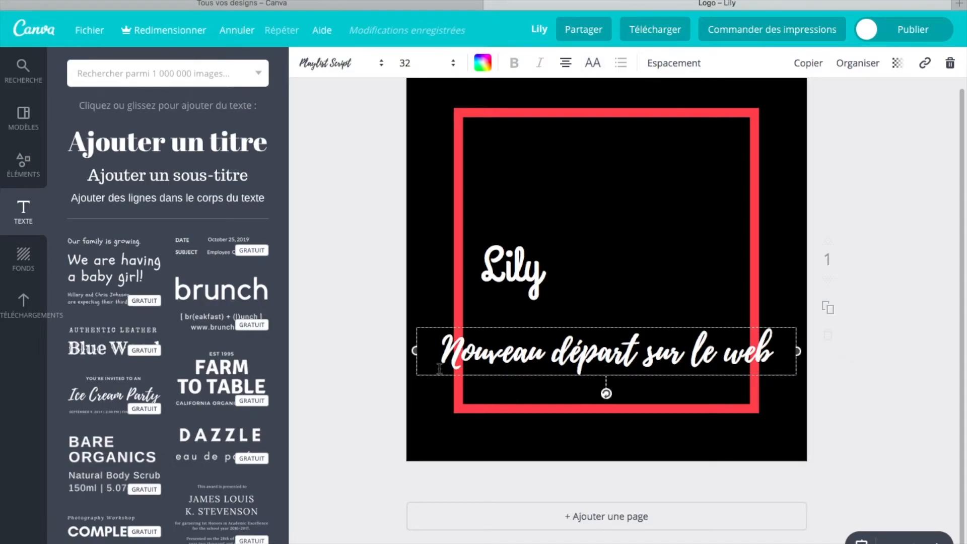
drag(415, 350, 455, 350)
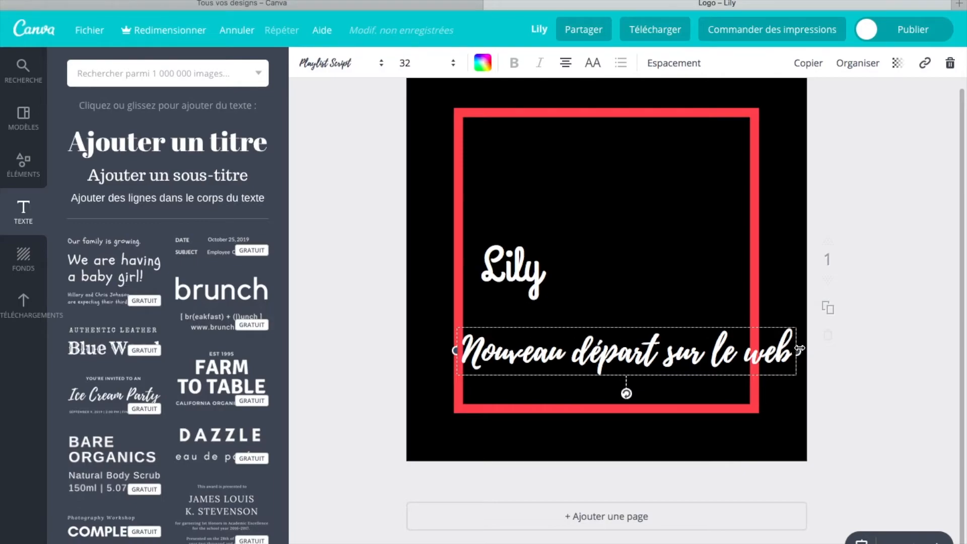
drag(799, 350, 755, 353)
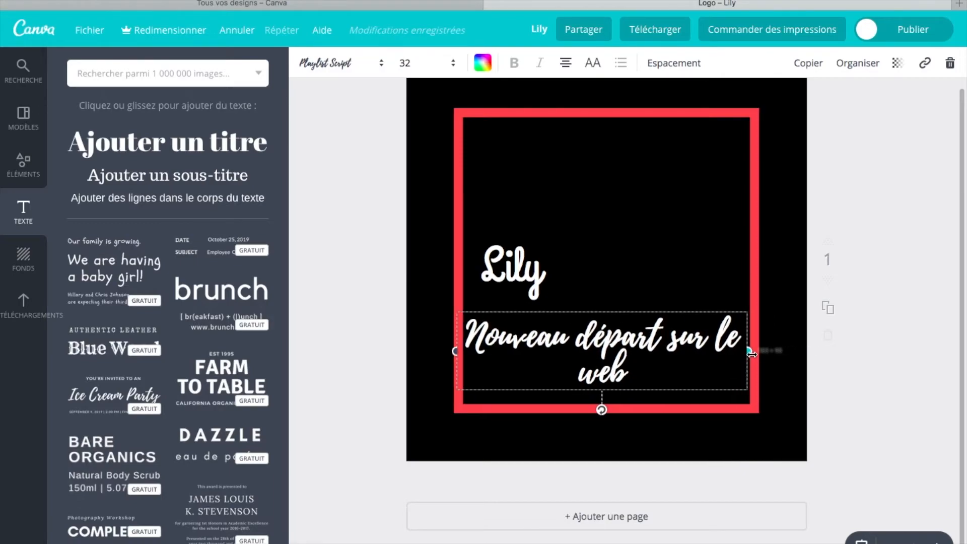
click(696, 272)
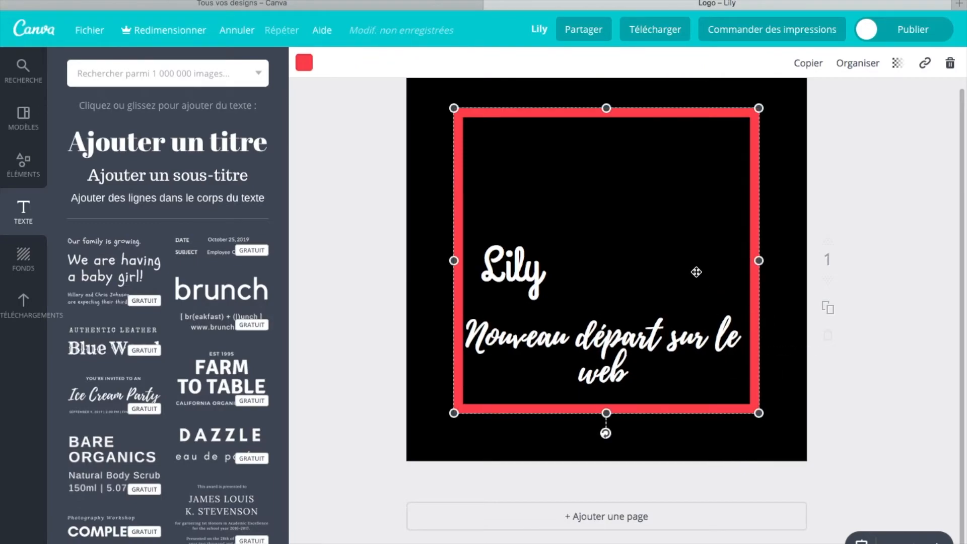
scroll(147, 368, down, 5)
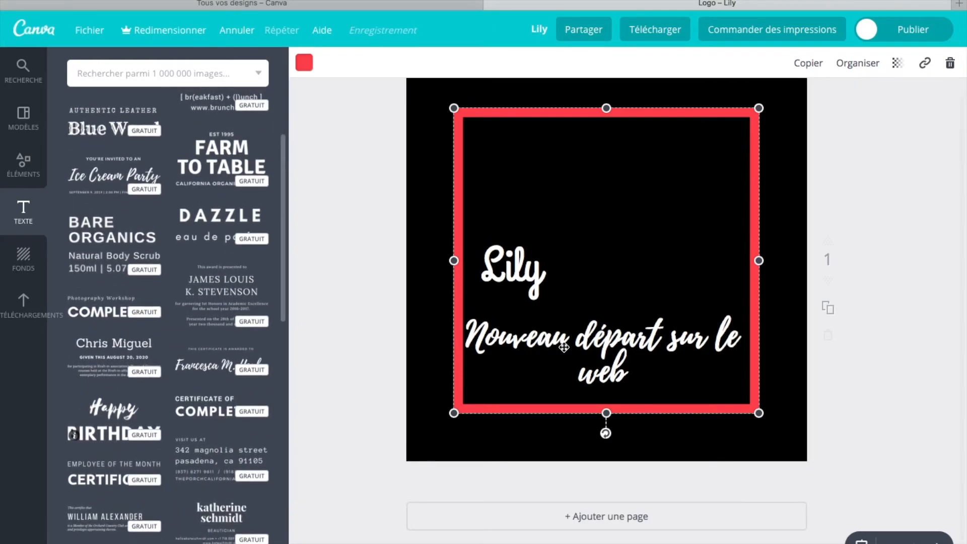
scroll(893, 193, up, 2)
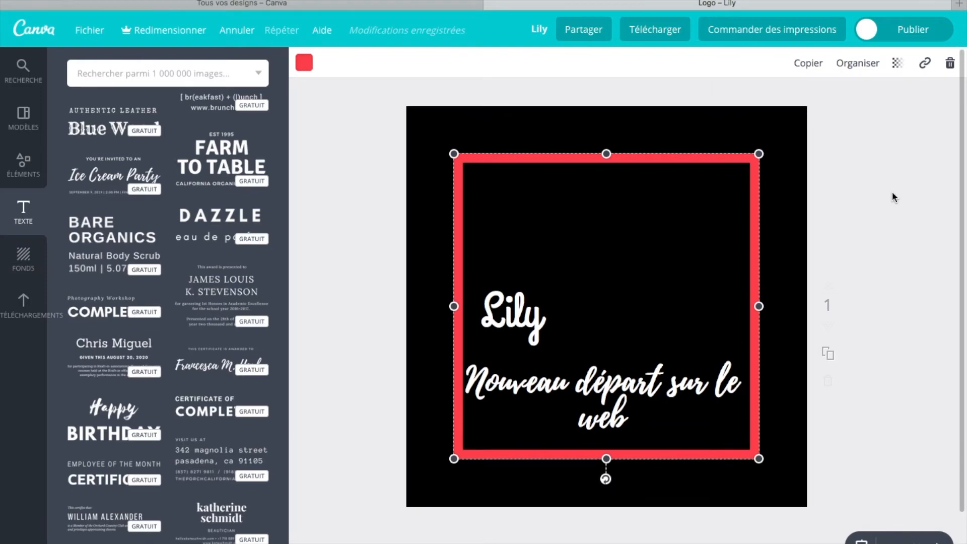